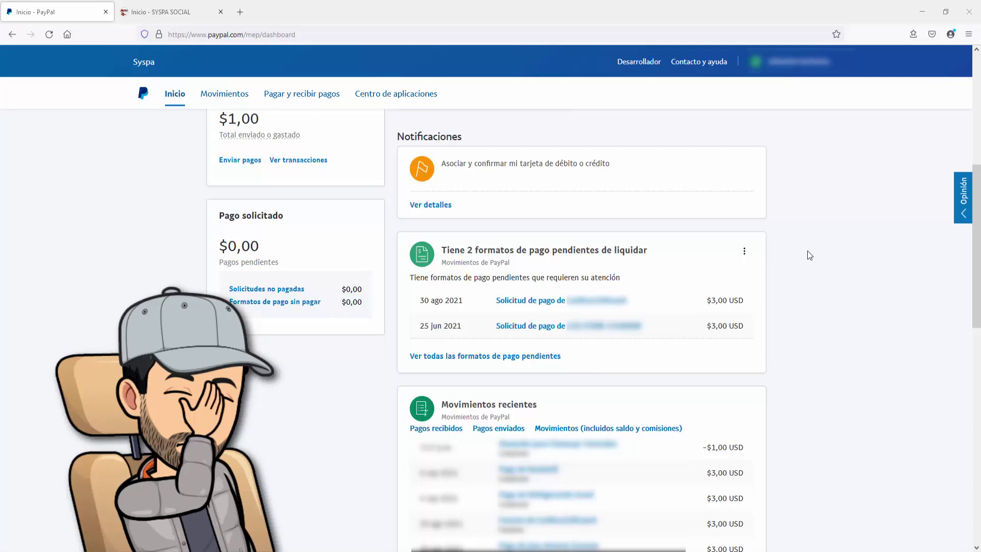
# Step: Check that Invítame un Café's PayPal button opens the $3 USD PayPal.Me page, then return to PayPal
pyautogui.click(176, 15)
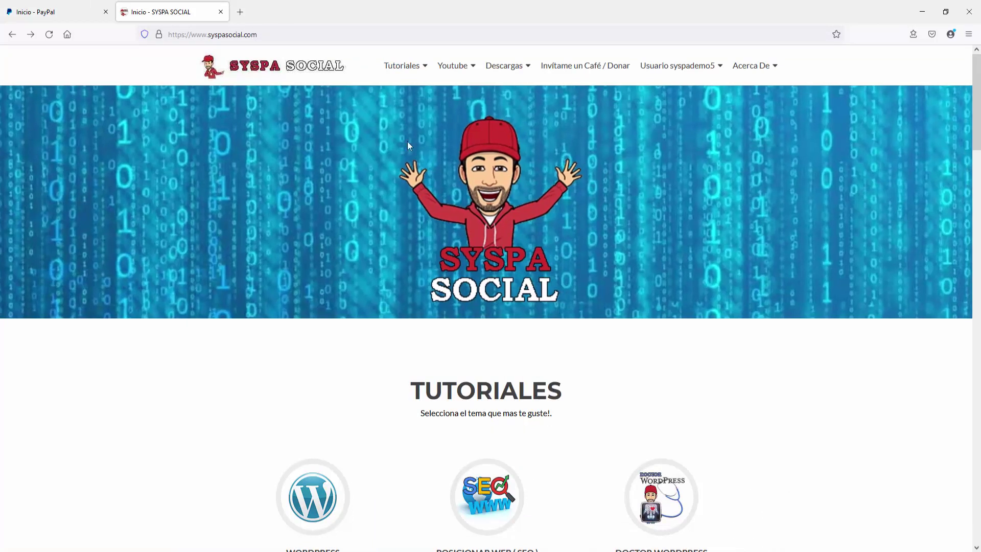
pyautogui.click(573, 70)
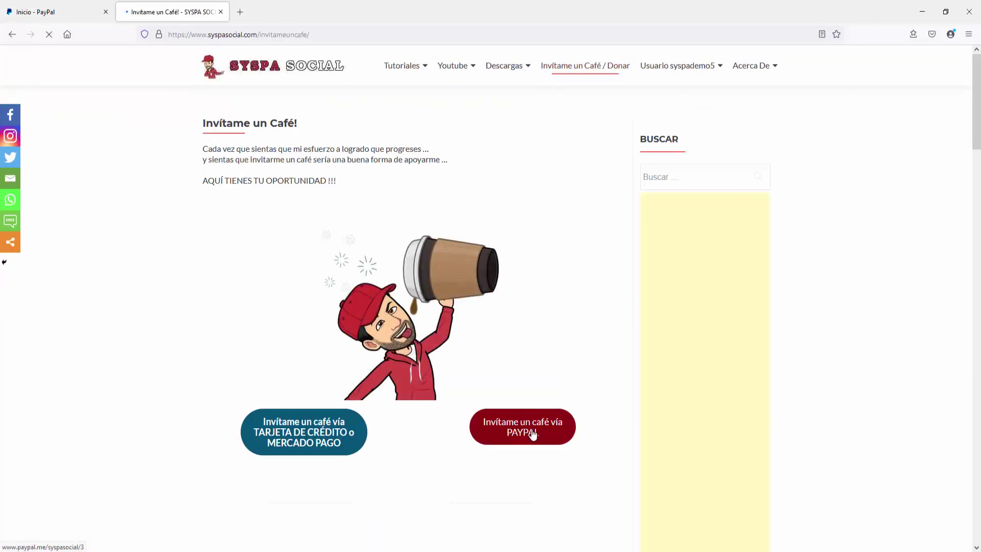
pyautogui.click(524, 429)
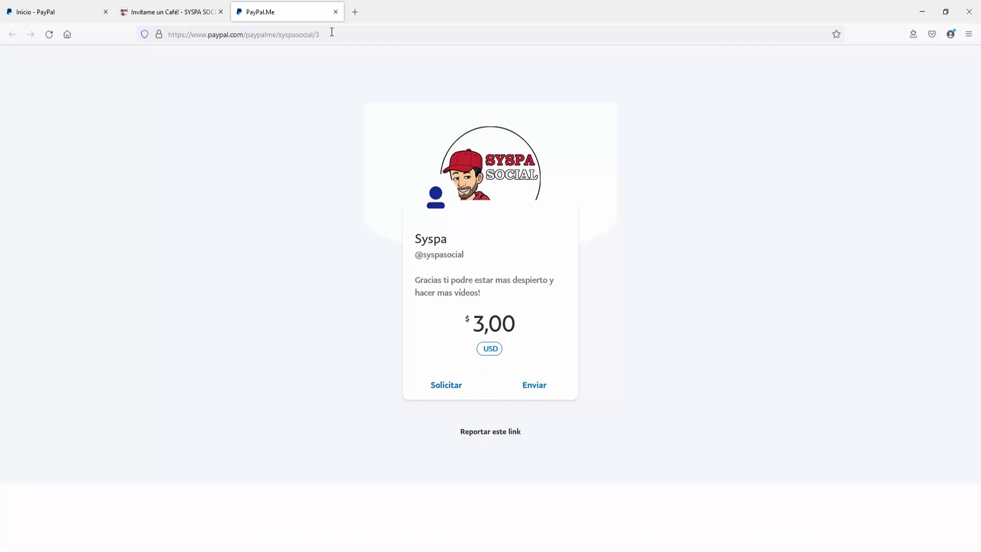
pyautogui.click(336, 13)
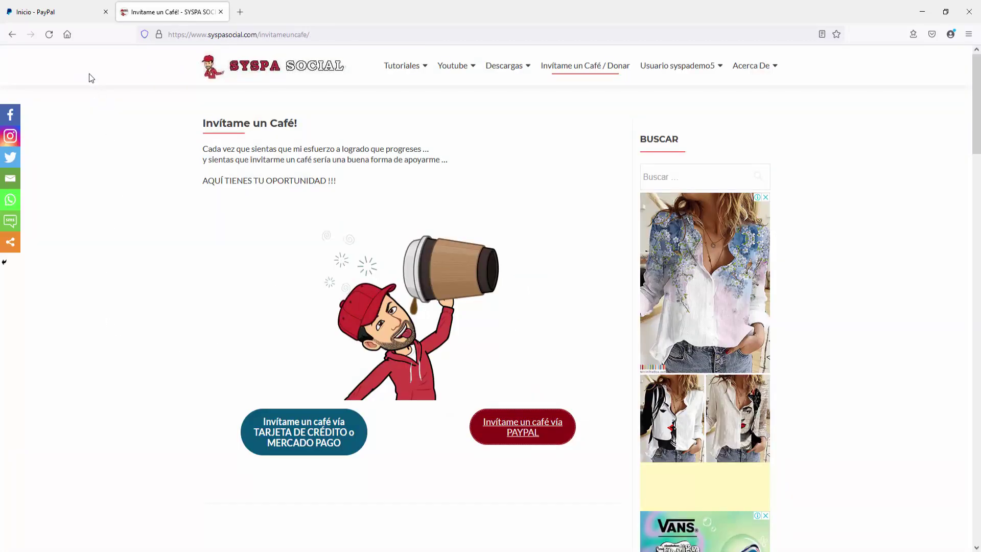
pyautogui.click(78, 13)
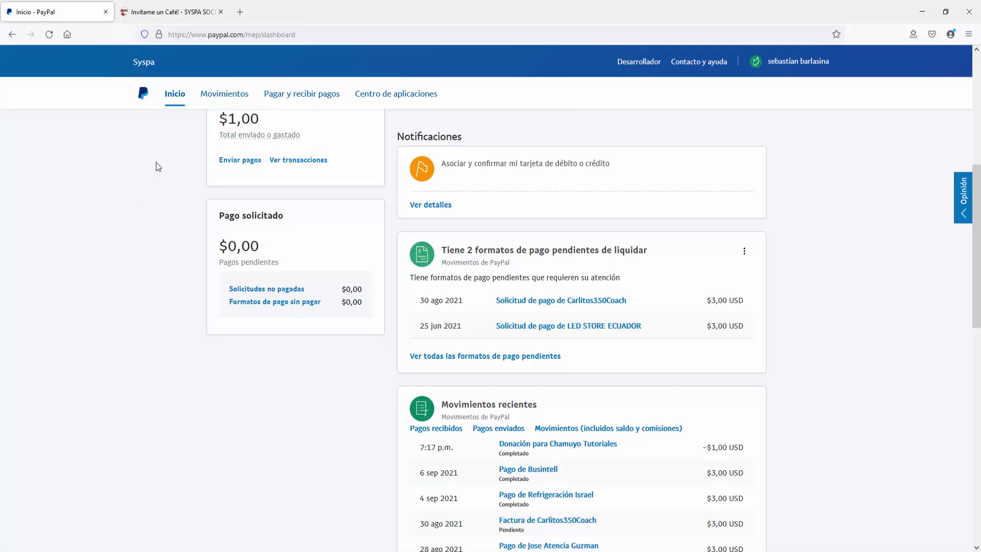
# Step: From PayPal's Botones de PayPal page, start creating a new Donate button
pyautogui.moveTo(309, 99)
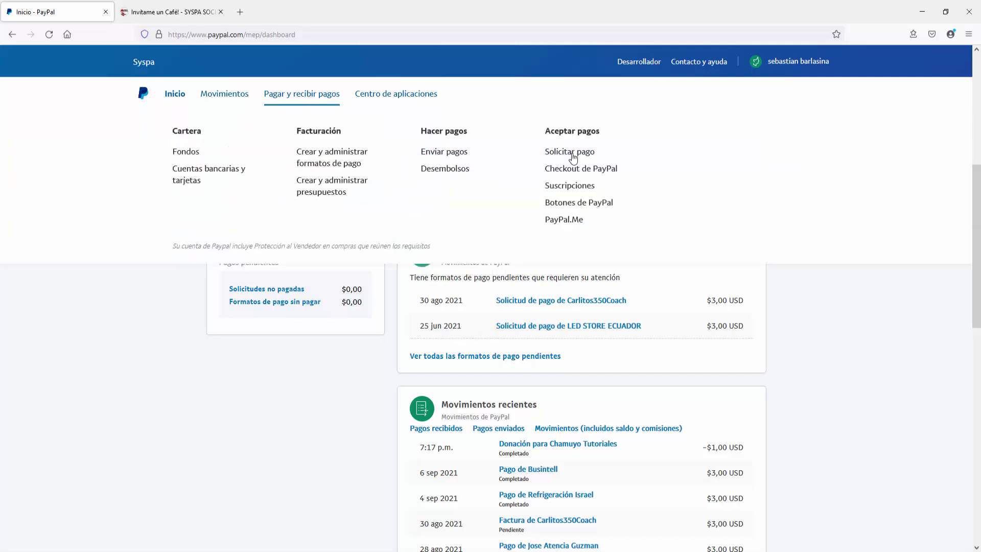
pyautogui.click(578, 203)
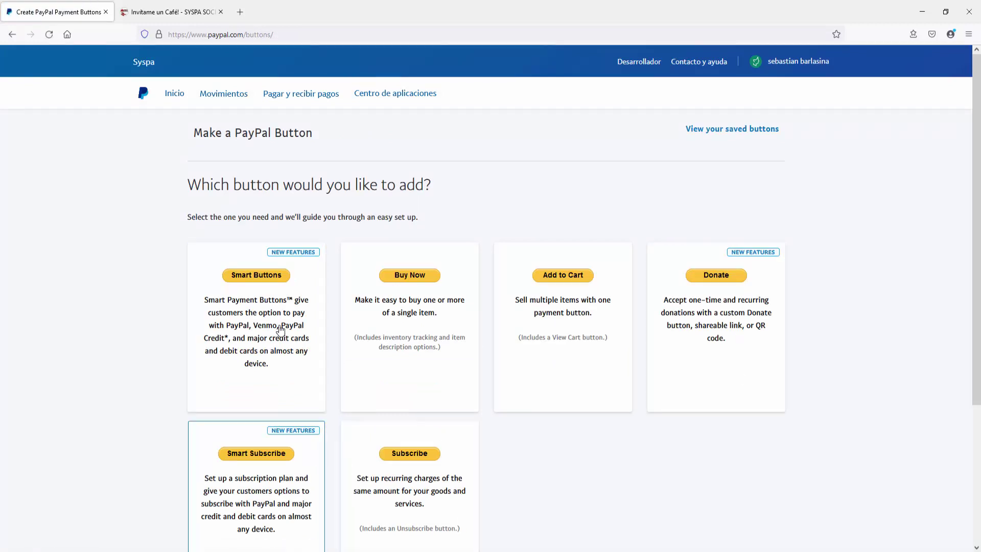
pyautogui.click(733, 280)
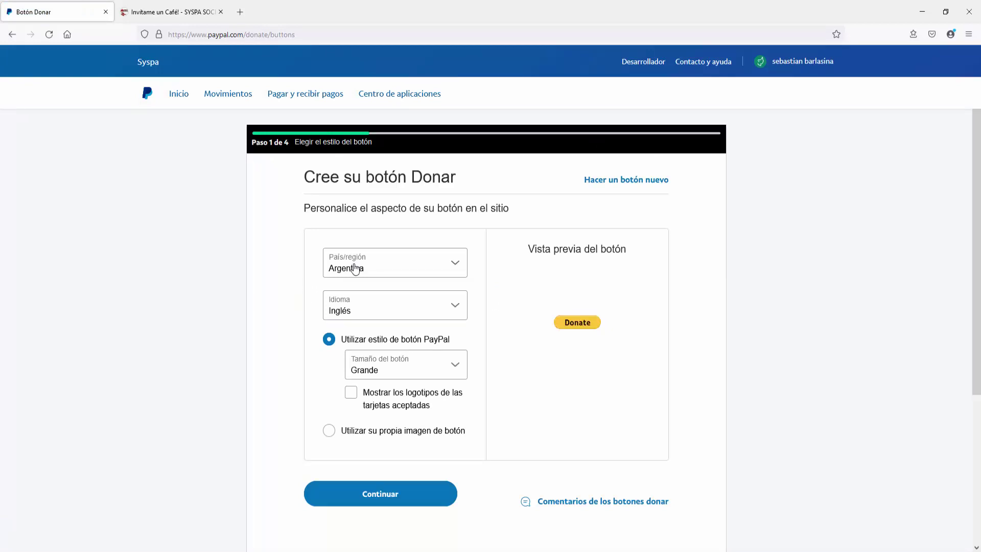
# Step: Keep English and large size, drop the card logos, keep the standard PayPal button style, and continue
pyautogui.click(404, 313)
pyautogui.click(337, 338)
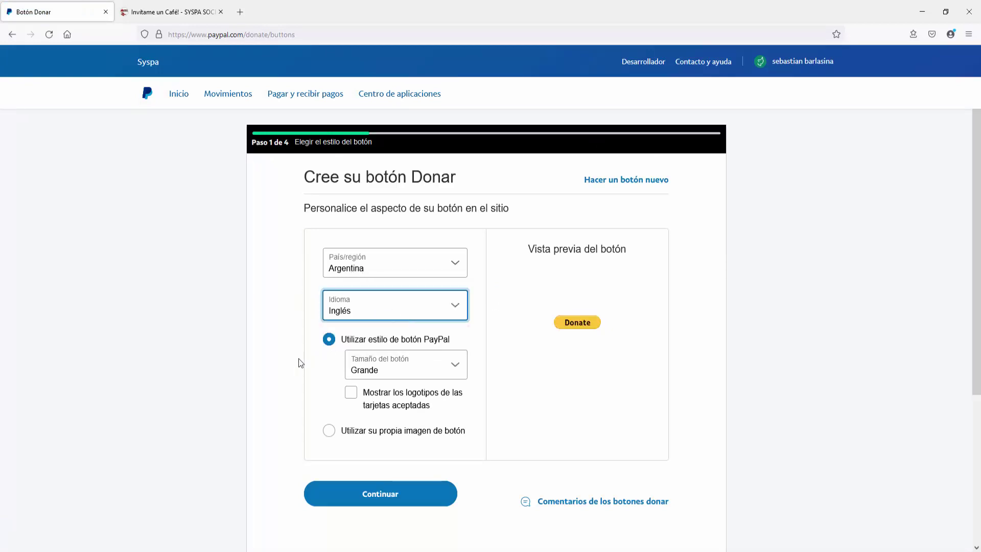
pyautogui.click(396, 375)
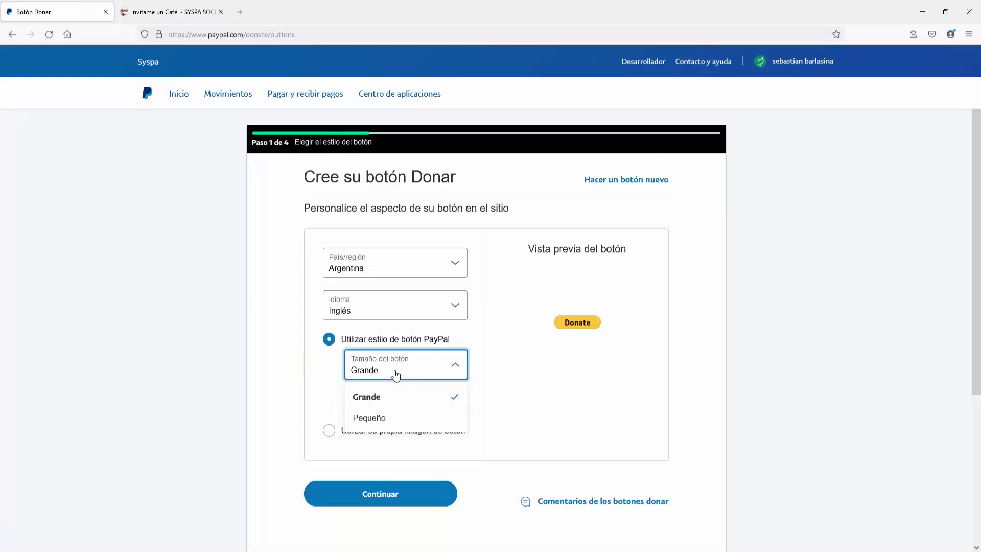
pyautogui.click(395, 375)
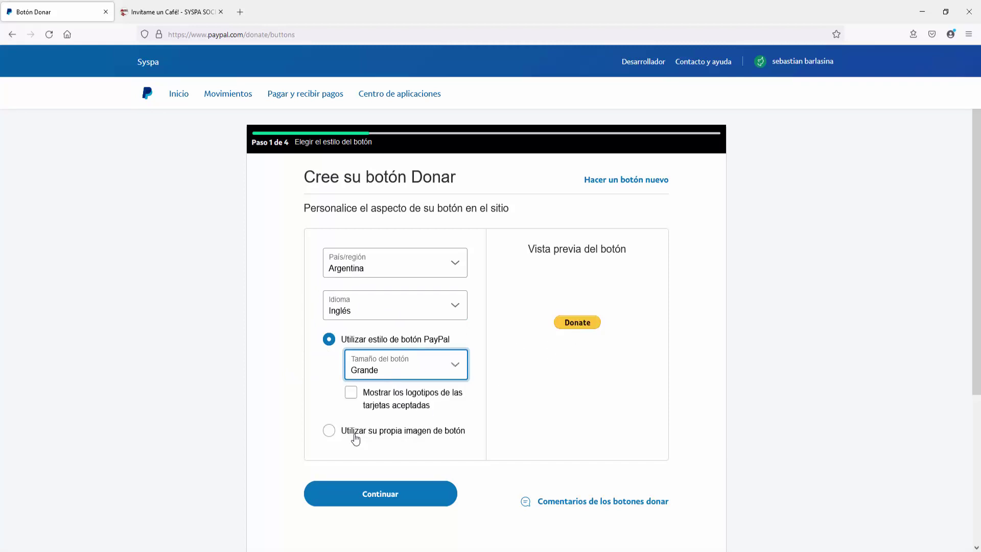
pyautogui.click(351, 393)
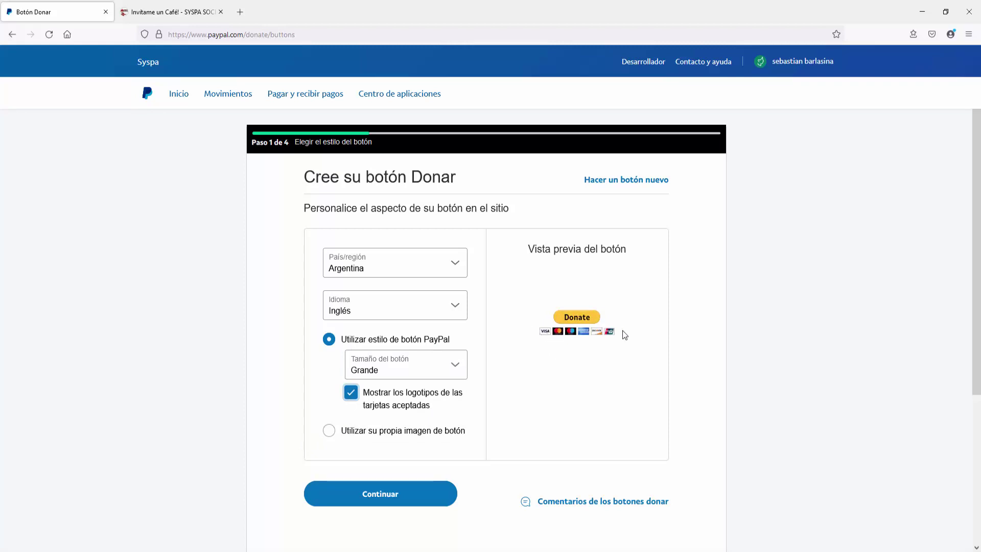
pyautogui.click(351, 394)
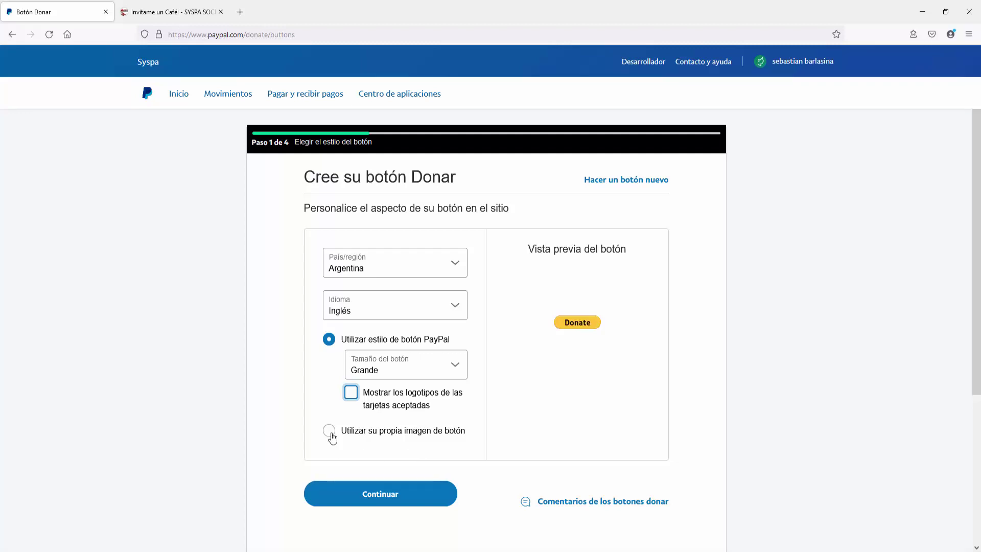
pyautogui.click(331, 434)
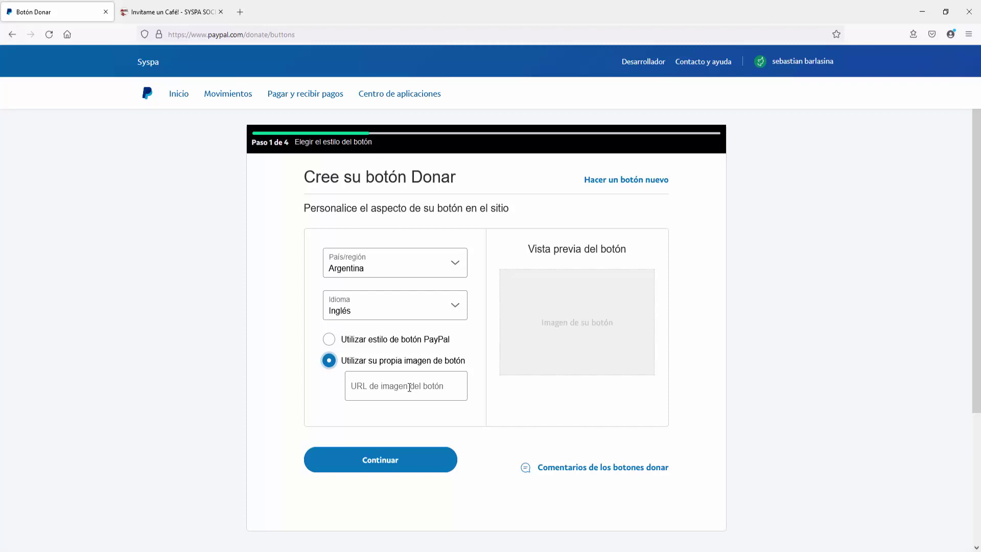
pyautogui.click(329, 339)
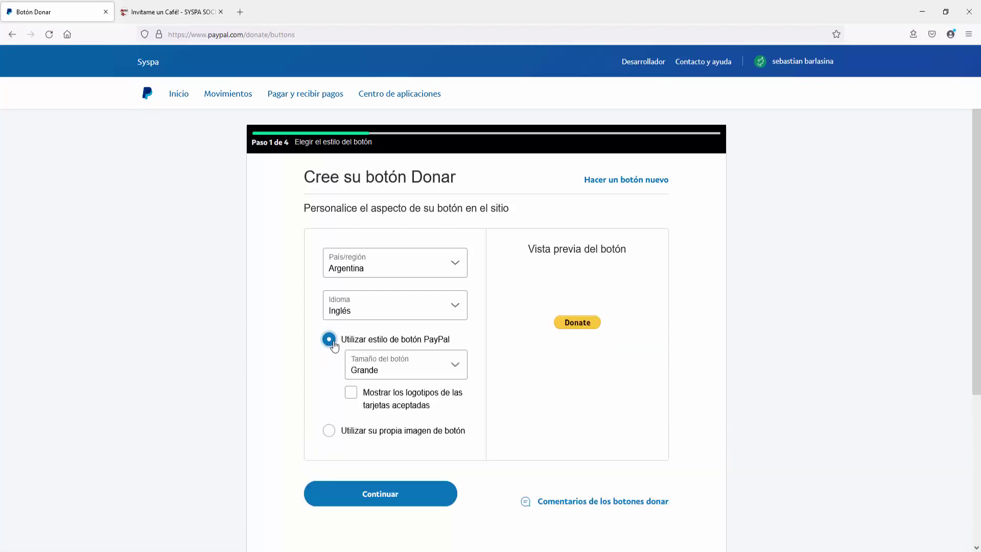
pyautogui.click(378, 498)
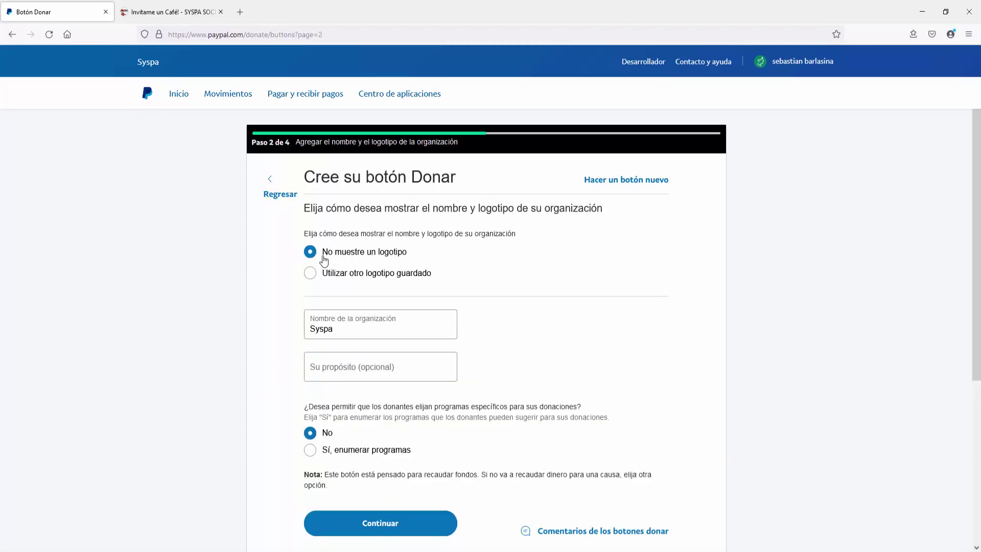
# Step: Choose to show no logo, keep Syspa as organization name, and continue to donation amounts
pyautogui.click(312, 276)
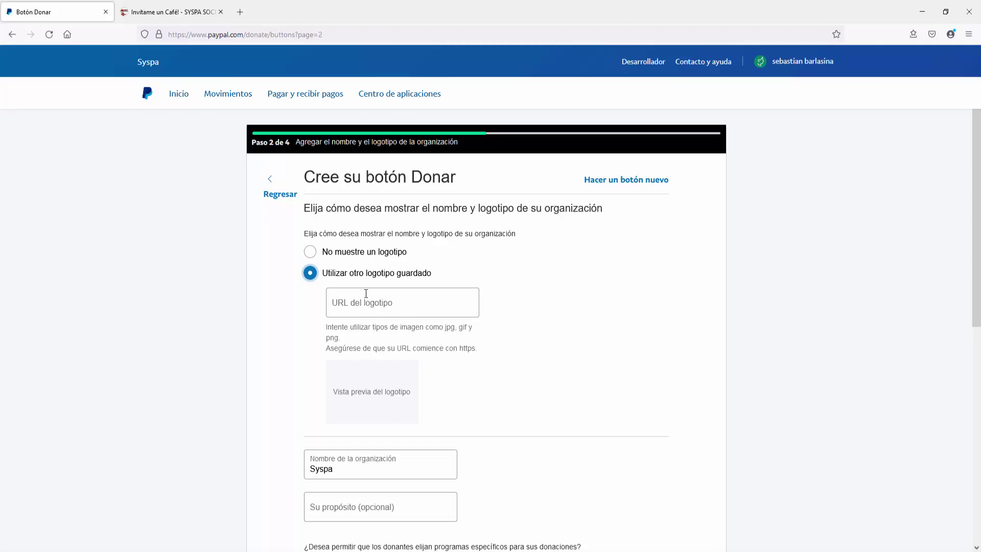
pyautogui.click(311, 254)
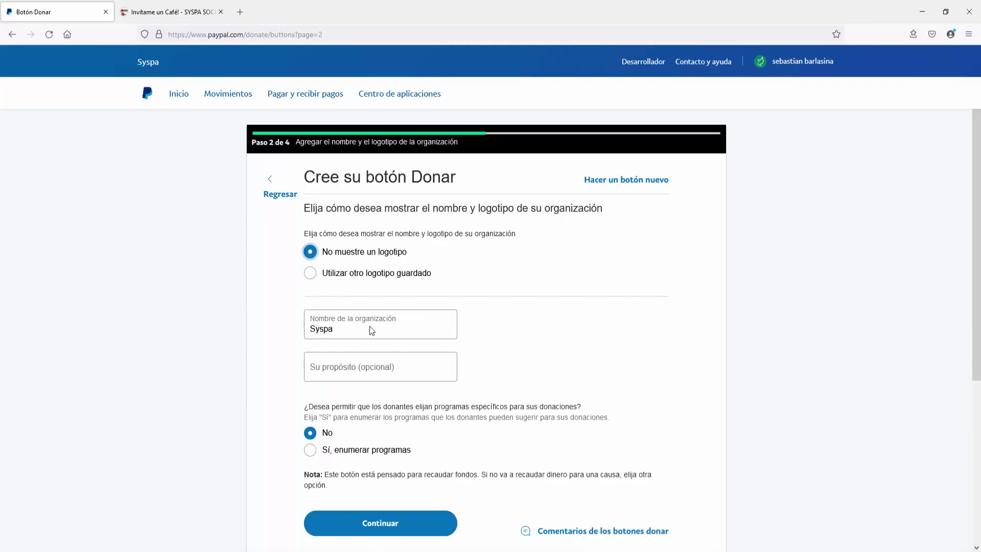
pyautogui.scroll(-3, 369, 326)
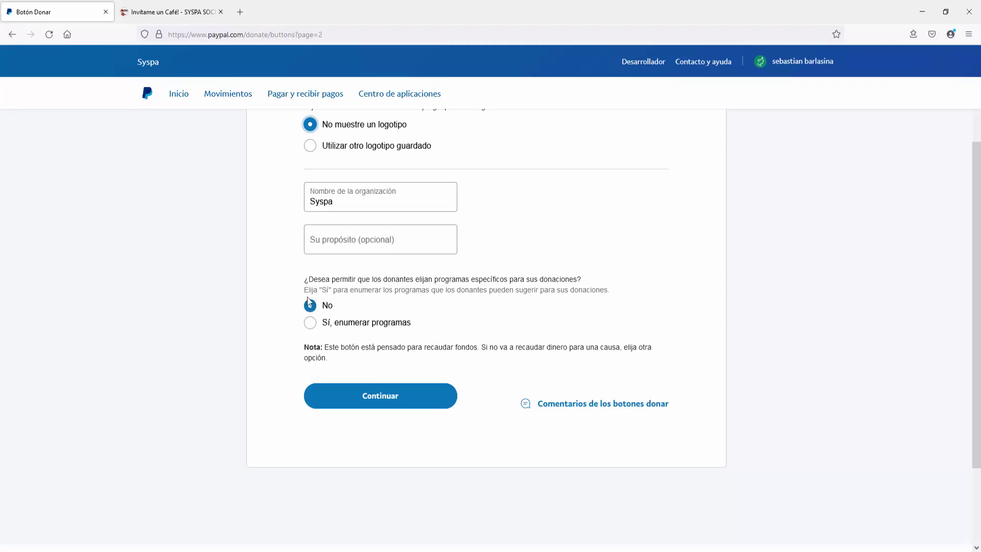
pyautogui.click(386, 401)
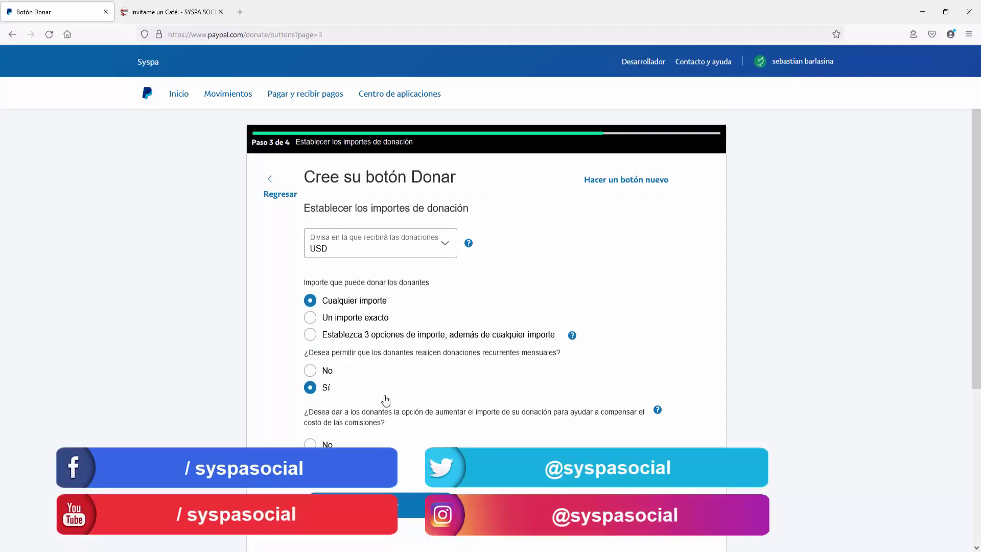
# Step: Keep USD and add three preset amounts of 3,00, 10,00 and 20,00, then continue
pyautogui.click(446, 249)
pyautogui.click(446, 249)
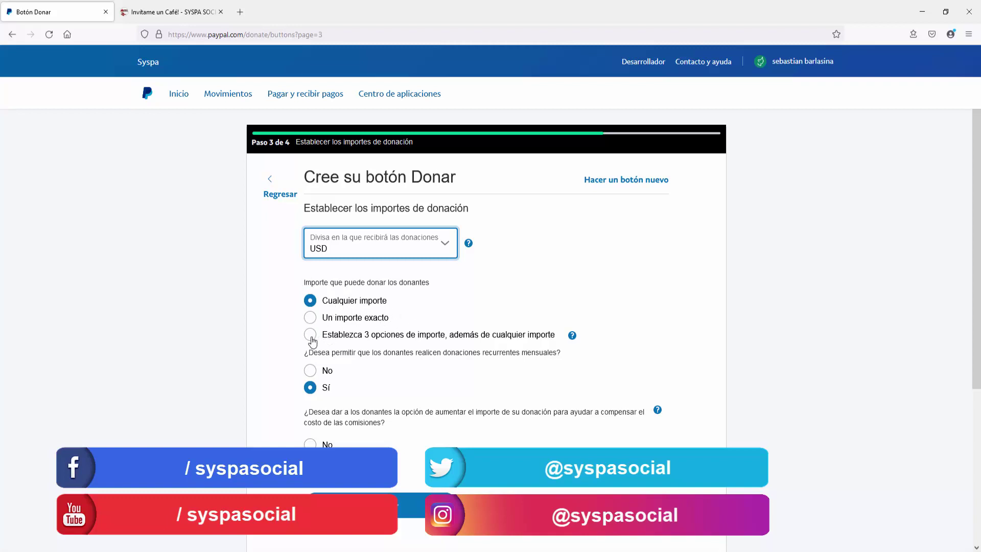
pyautogui.click(310, 337)
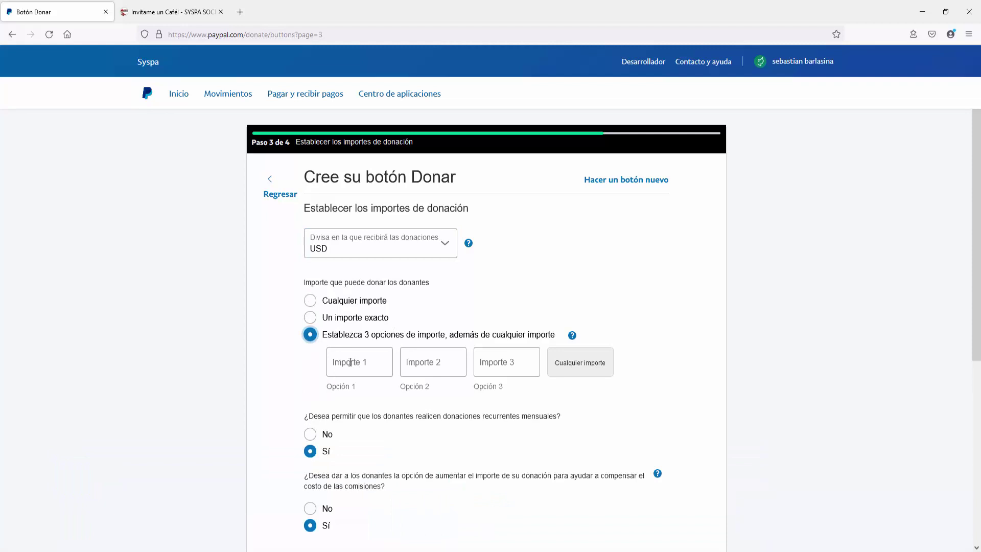
pyautogui.click(350, 361)
pyautogui.write('0,03')
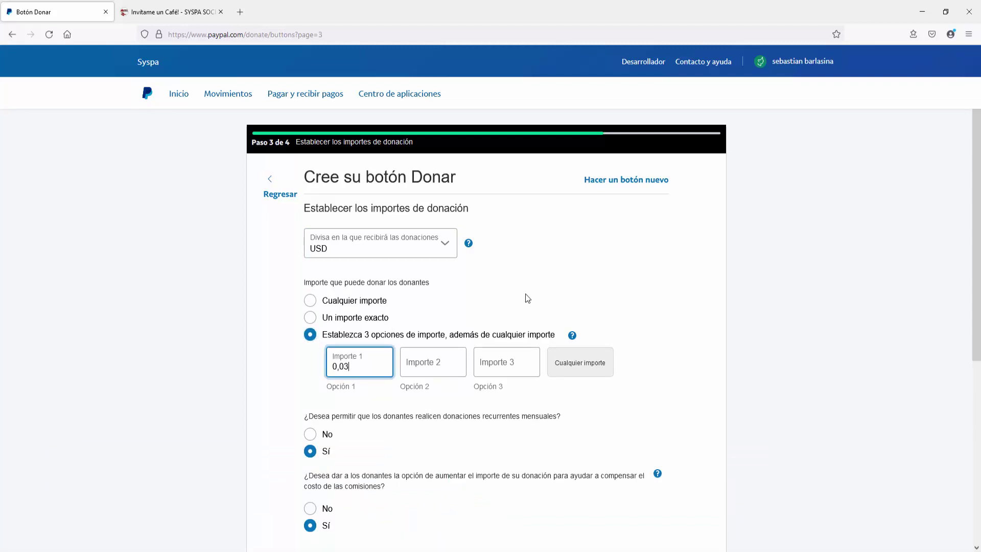
pyautogui.write('0')
pyautogui.click(433, 376)
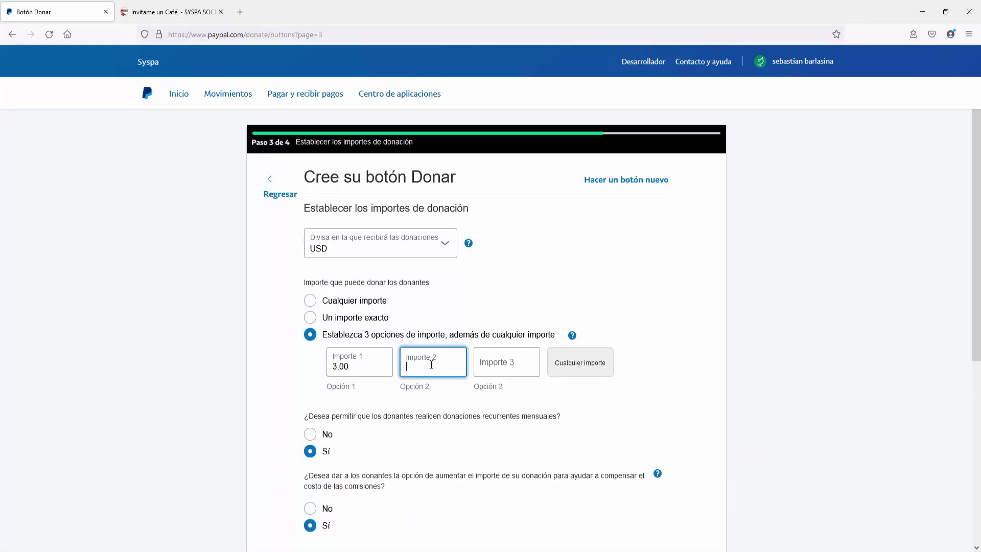
pyautogui.write('1000')
pyautogui.click(505, 364)
pyautogui.write('2000')
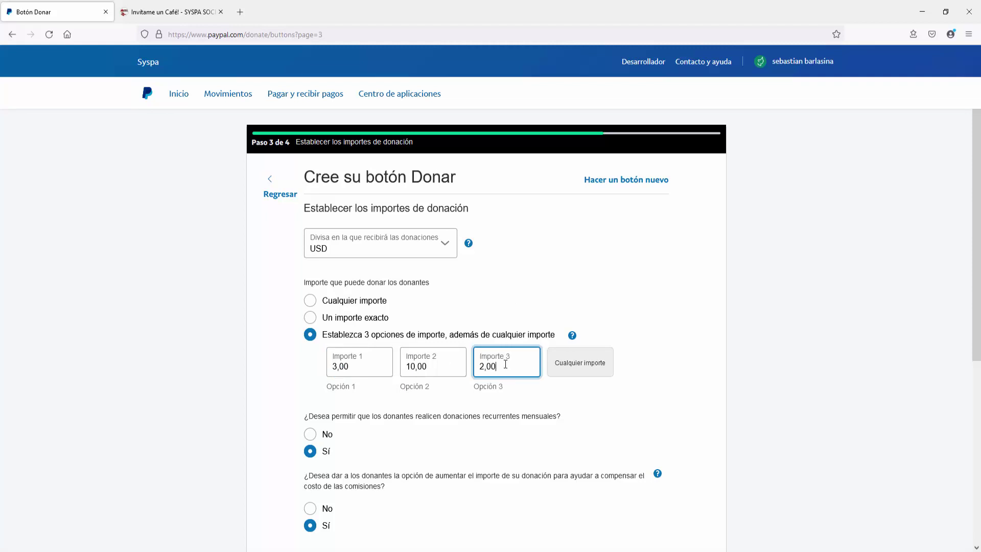
pyautogui.click(641, 398)
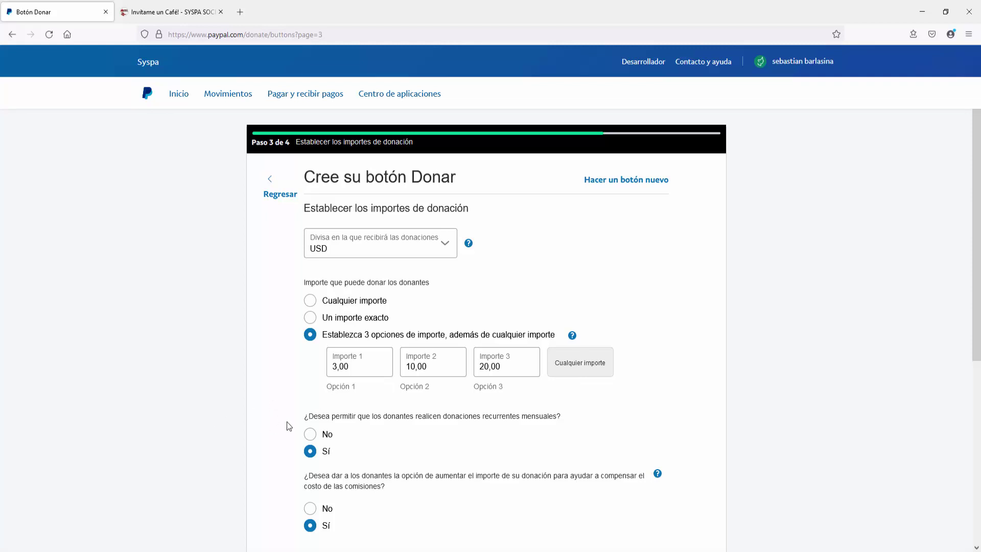
pyautogui.scroll(-3, 286, 425)
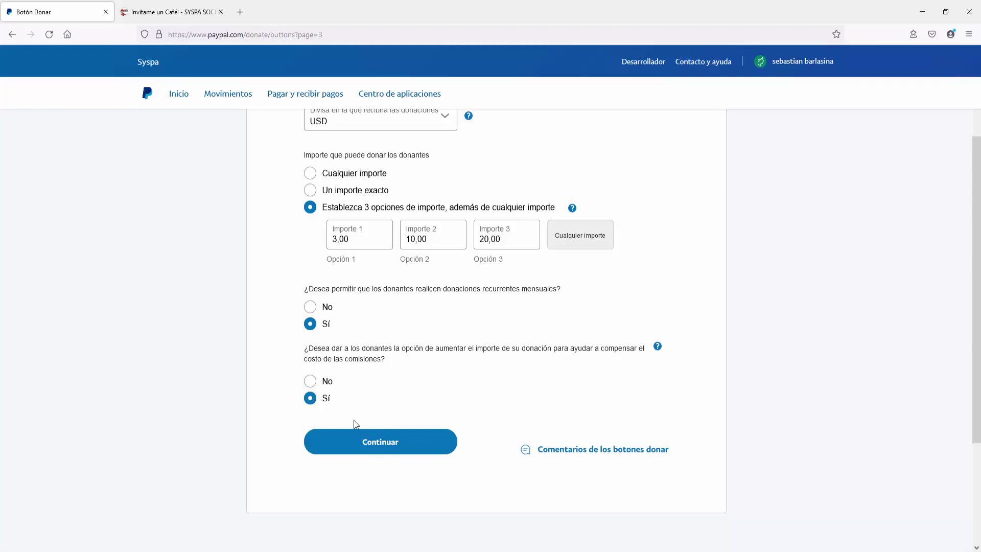
pyautogui.click(388, 449)
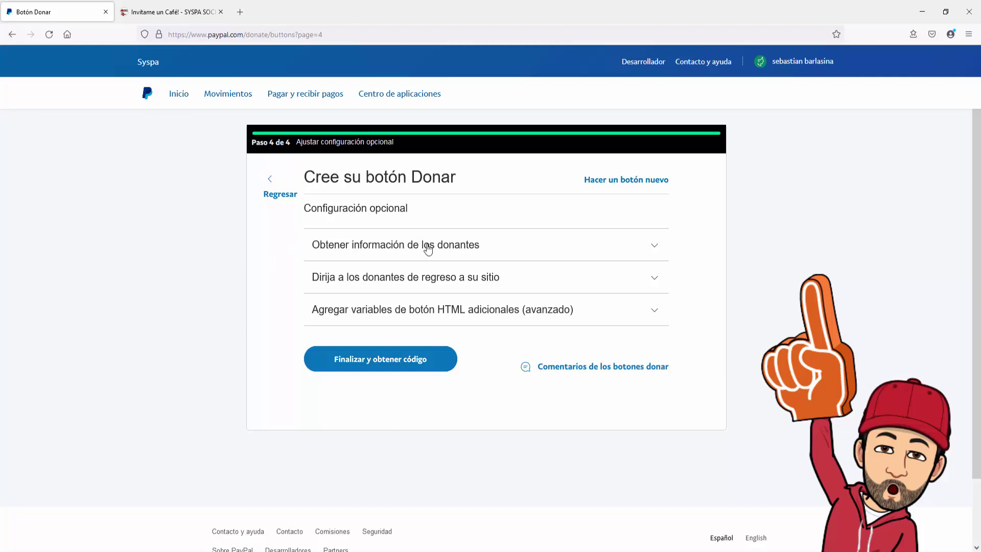
pyautogui.click(654, 249)
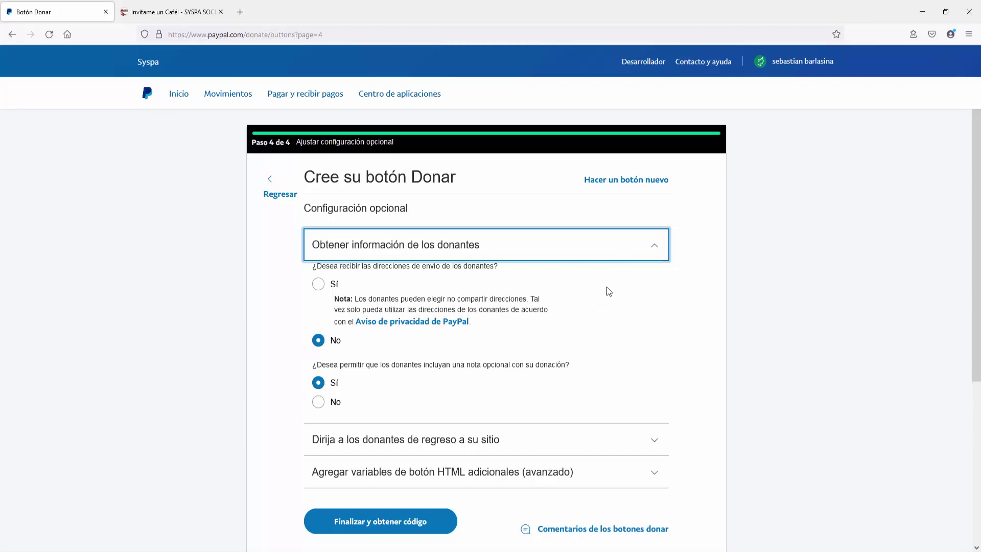
pyautogui.click(655, 250)
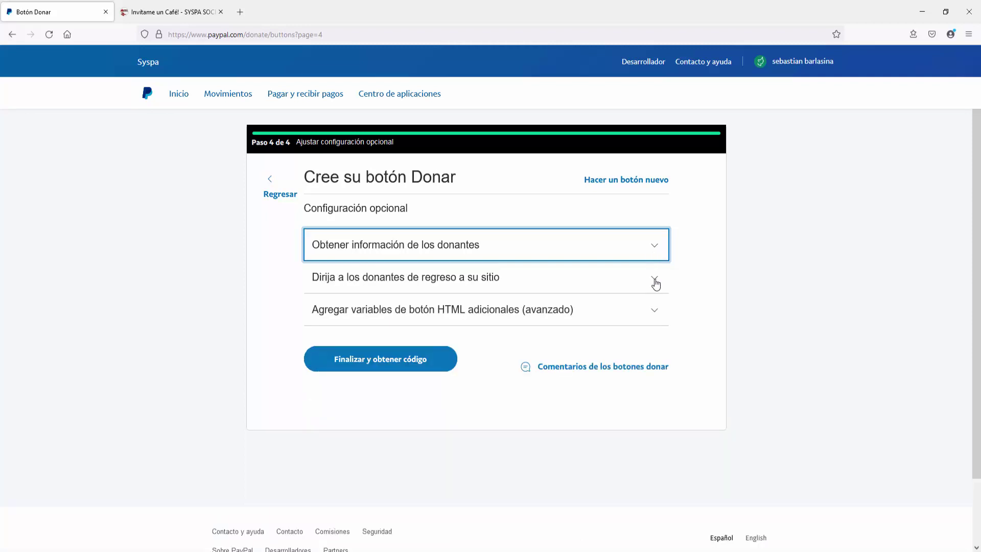
pyautogui.click(656, 284)
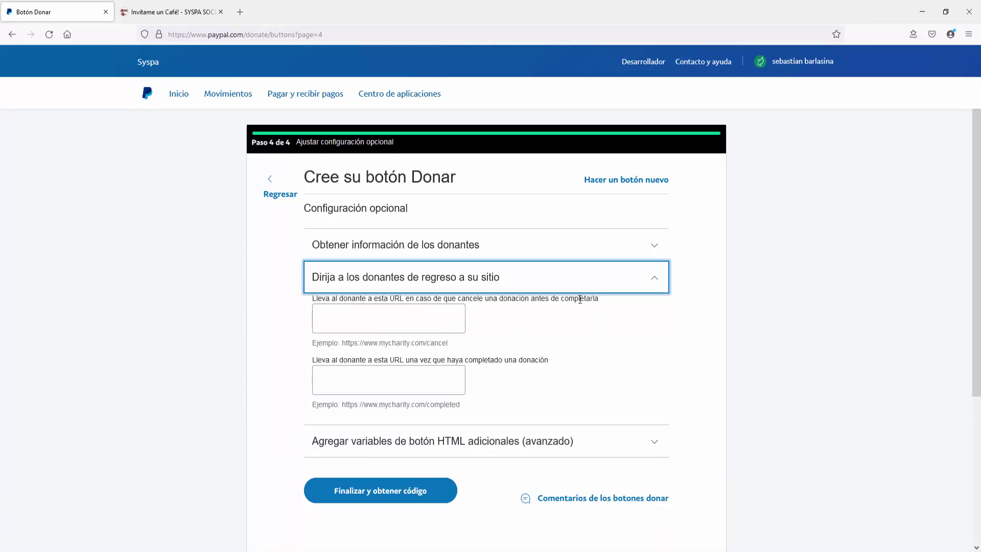
pyautogui.click(347, 382)
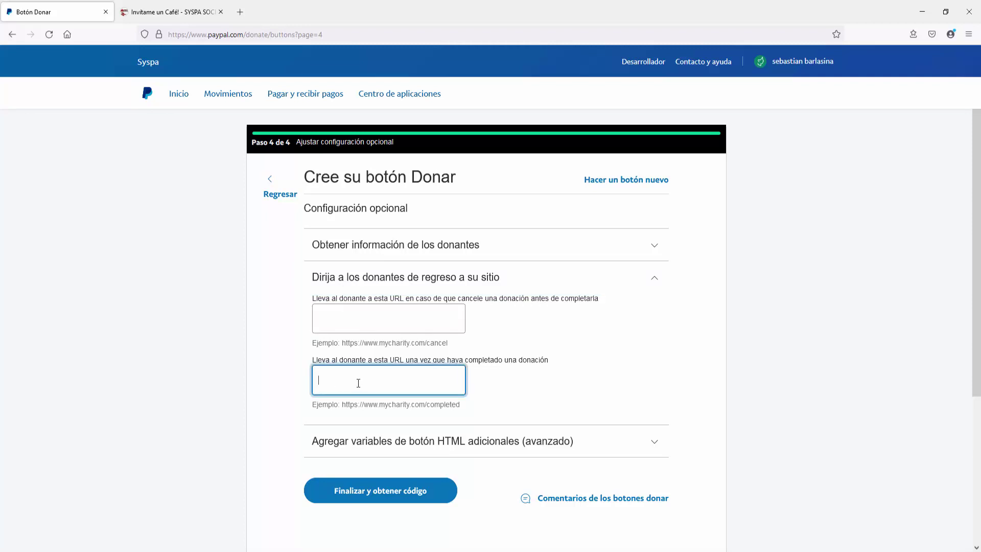
pyautogui.write('https://syspasocial.com')
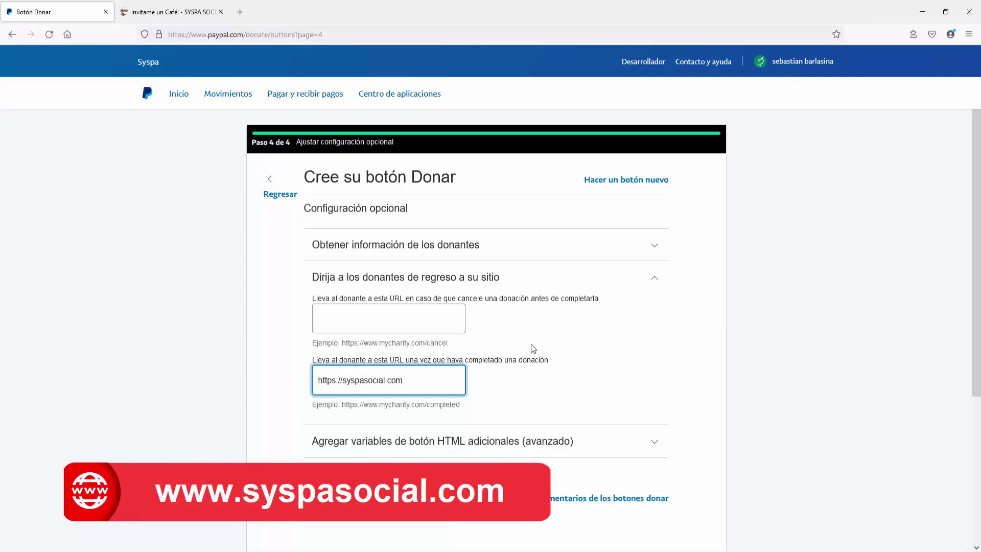
pyautogui.click(656, 282)
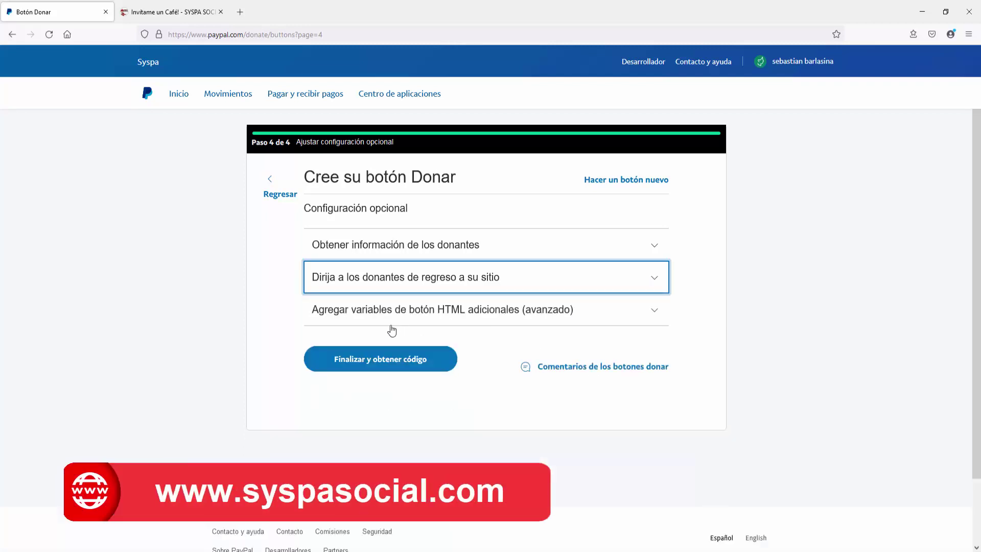
pyautogui.click(657, 316)
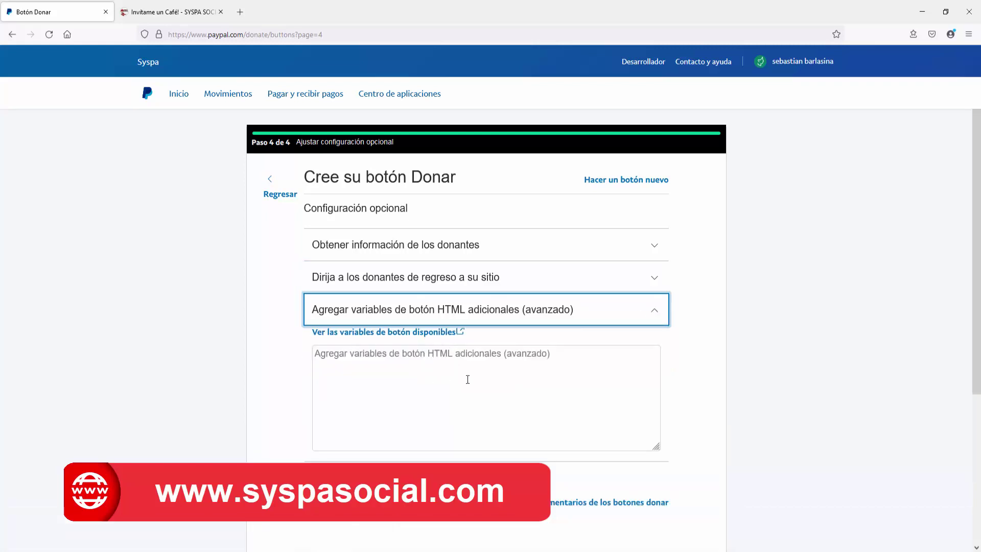
pyautogui.click(657, 313)
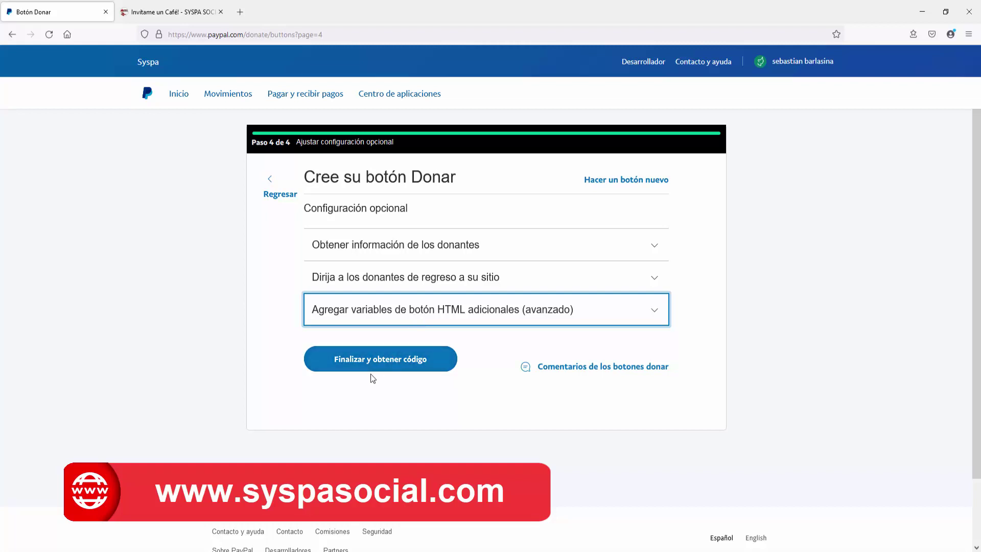
pyautogui.click(376, 359)
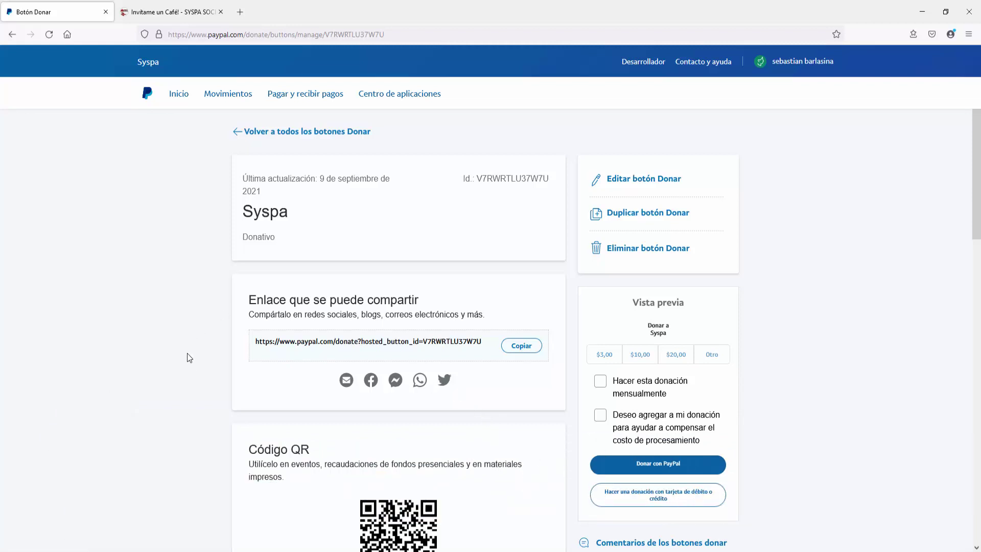
# Step: Copy the Donate button's HTML code to the clipboard
pyautogui.scroll(-3, 189, 355)
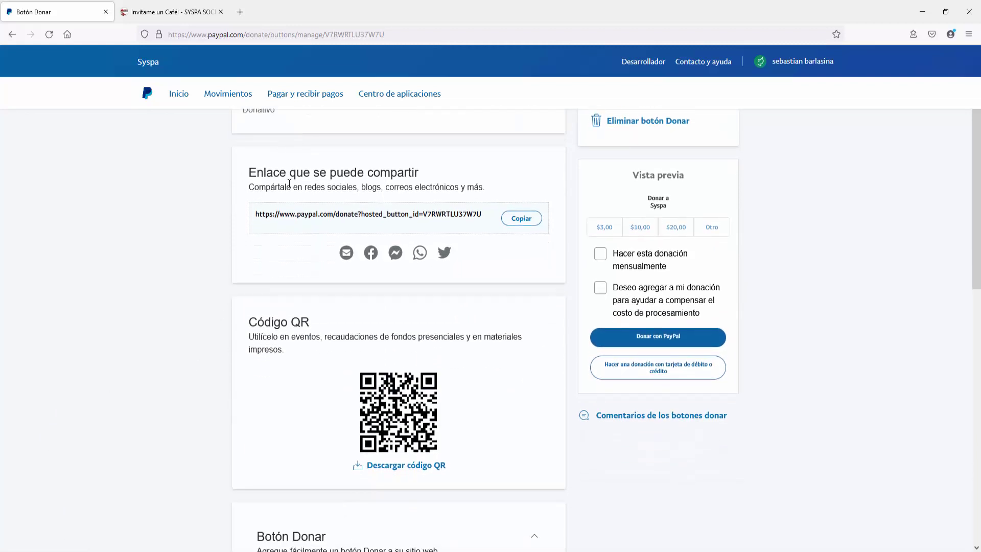
pyautogui.moveTo(255, 214); pyautogui.dragTo(480, 214)
pyautogui.click(212, 334)
pyautogui.scroll(-1, 213, 335)
pyautogui.scroll(-4, 214, 335)
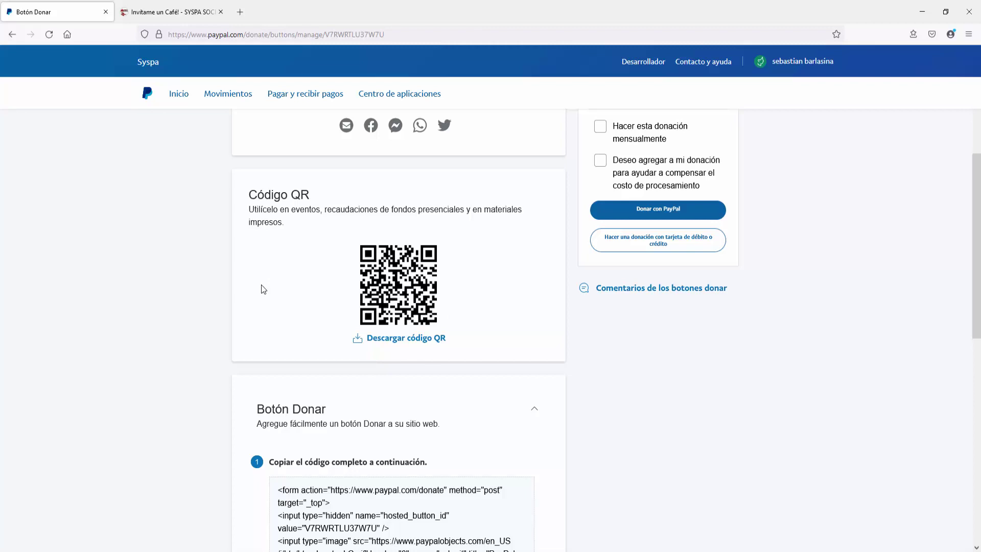
pyautogui.scroll(-7, 264, 305)
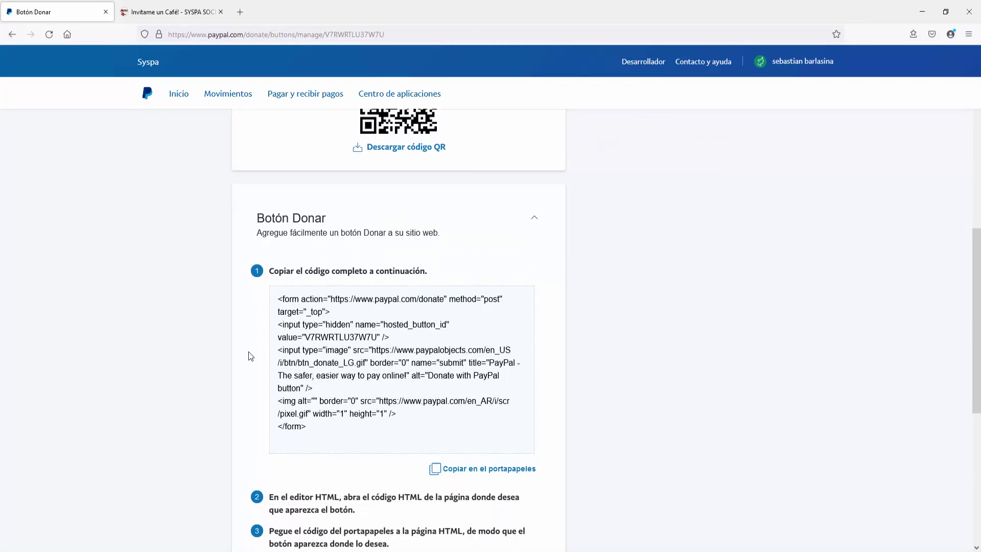
pyautogui.click(476, 469)
# Step: Copy the button's shareable donation link
pyautogui.scroll(8, 326, 311)
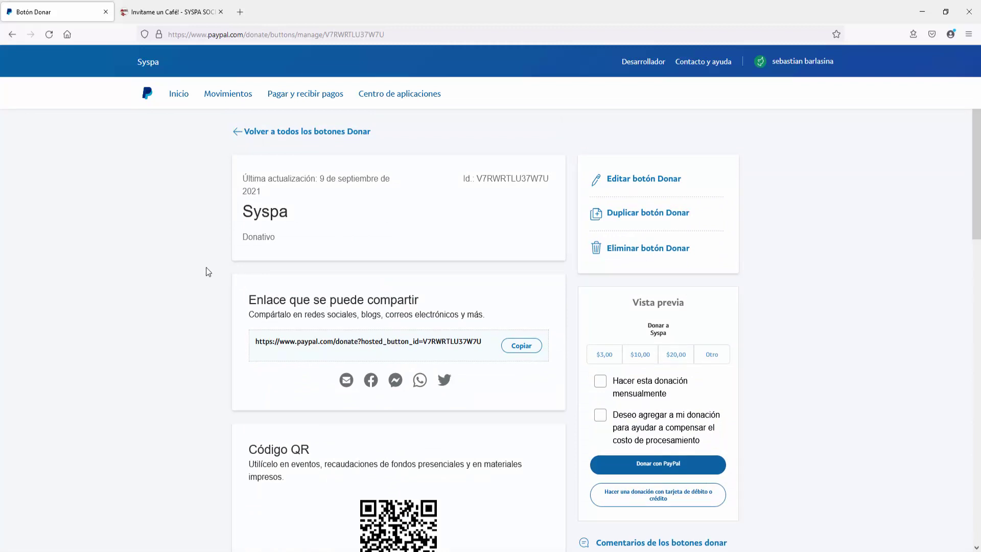
pyautogui.click(521, 345)
pyautogui.click(525, 347)
pyautogui.click(526, 348)
pyautogui.hotkey('ctrl', 'c')
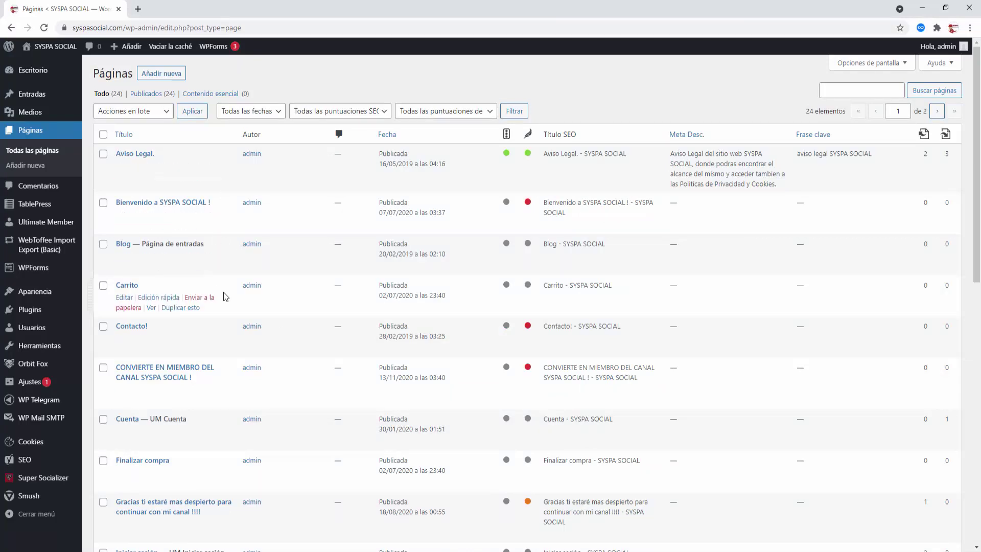
# Step: Open the Invítame un Café! page in the WordPress editor in a new tab
pyautogui.scroll(-3, 223, 296)
pyautogui.scroll(-3, 223, 296)
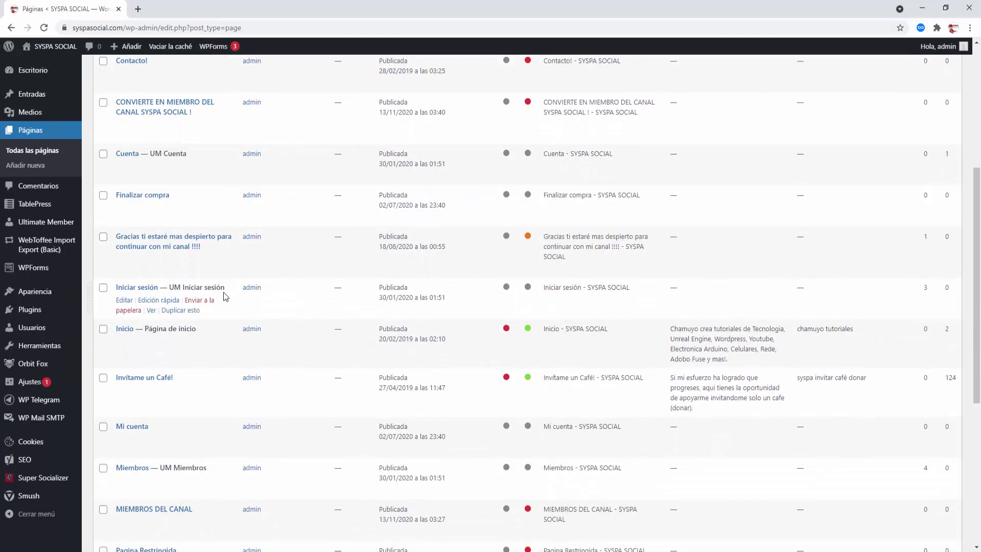
pyautogui.scroll(-2, 223, 296)
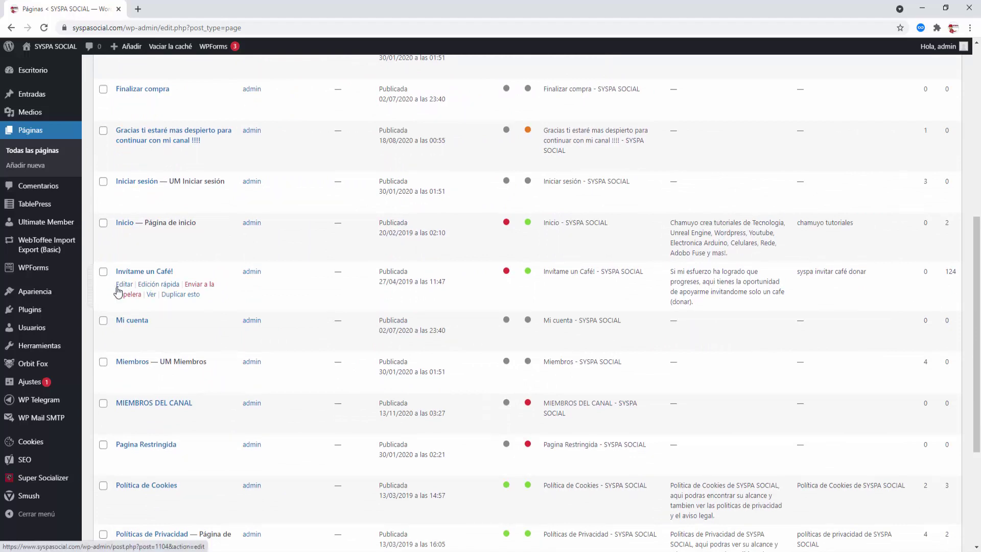
pyautogui.rightClick(119, 290)
pyautogui.click(163, 294)
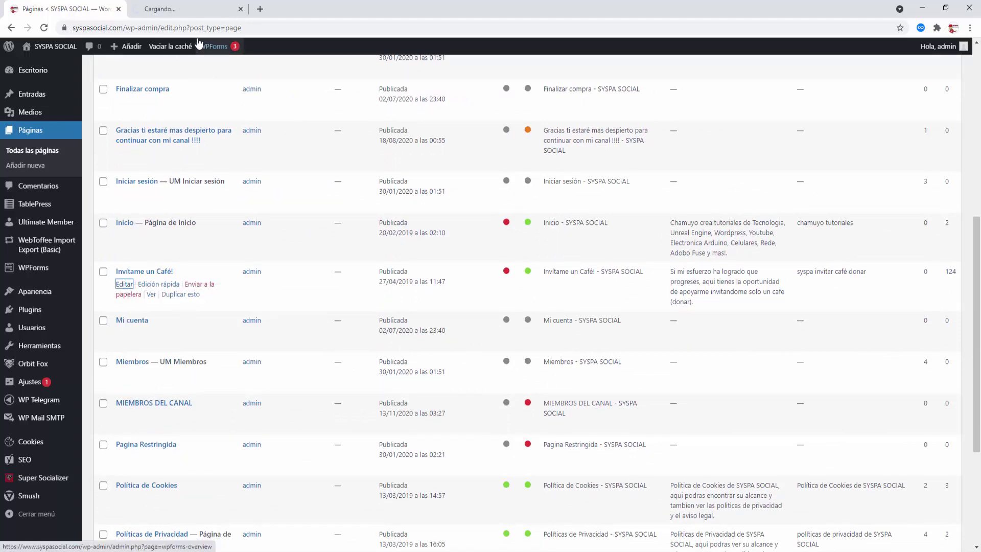
pyautogui.click(191, 10)
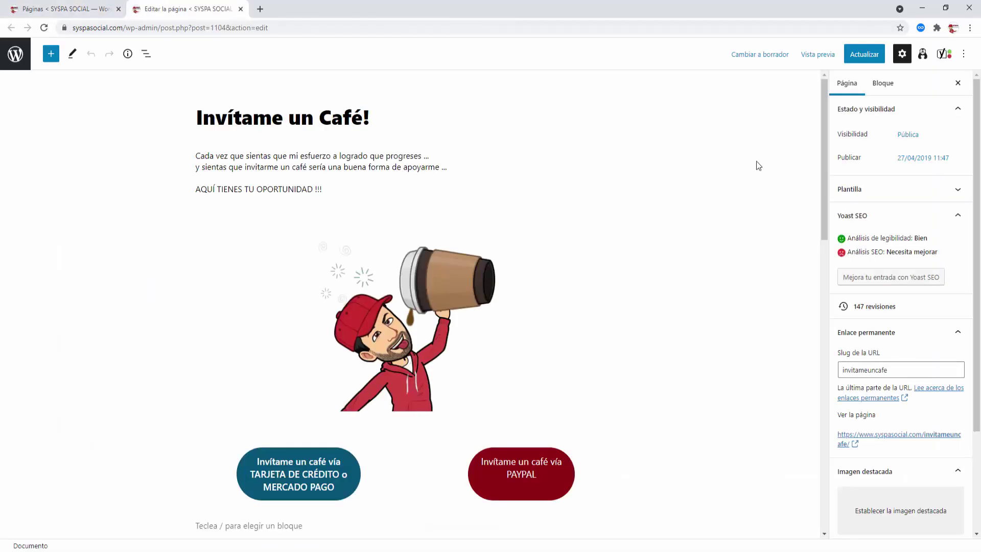
# Step: Replace the PAYPAL button's paypal.me link with the copied donate link and update the page
pyautogui.scroll(-3, 592, 176)
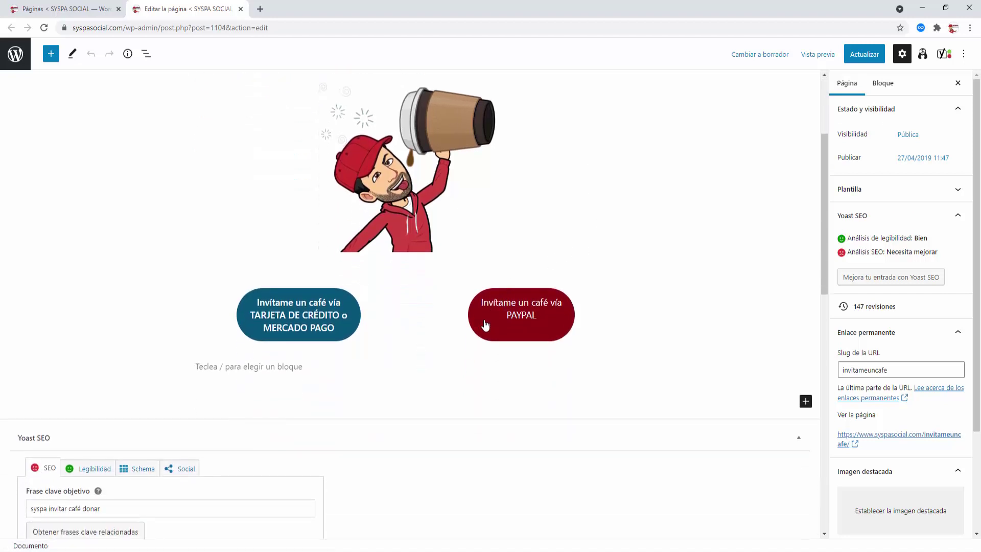
pyautogui.click(482, 322)
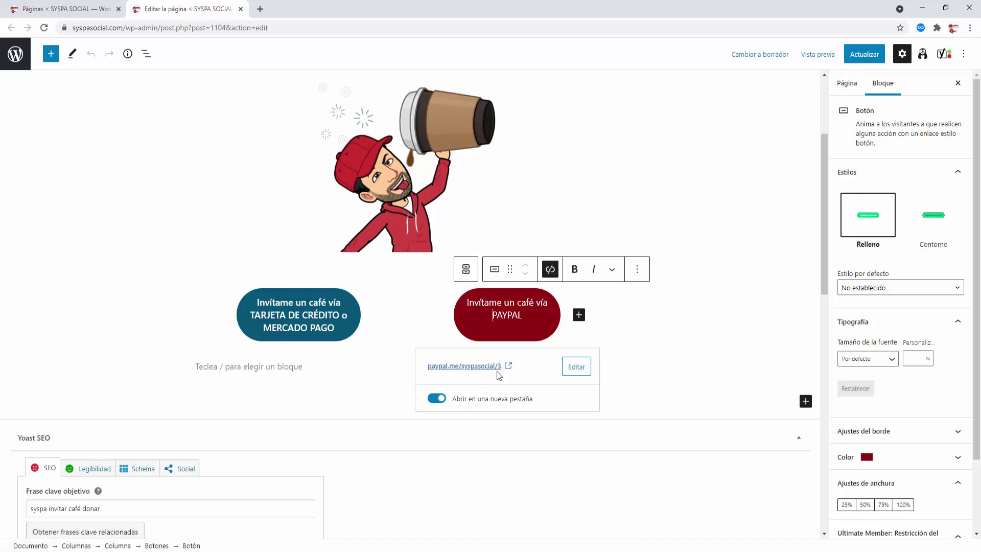
pyautogui.click(576, 367)
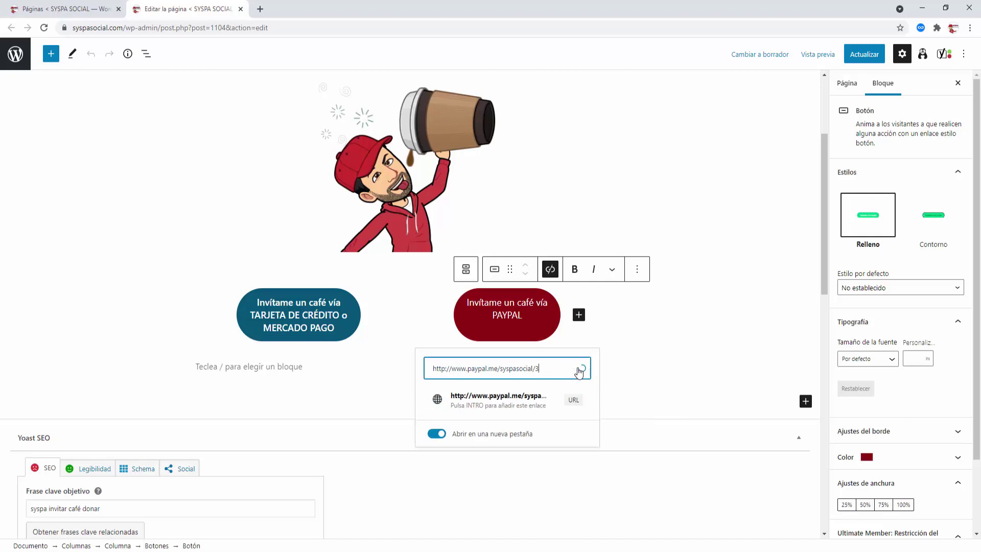
pyautogui.hotkey('ctrl', 'a')
pyautogui.hotkey('ctrl', 'v')
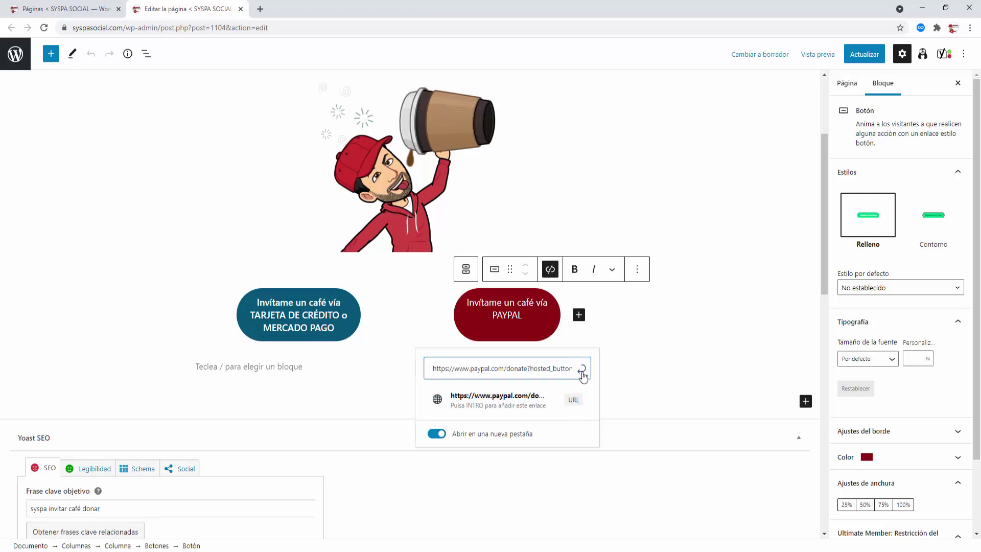
pyautogui.click(582, 370)
pyautogui.click(660, 365)
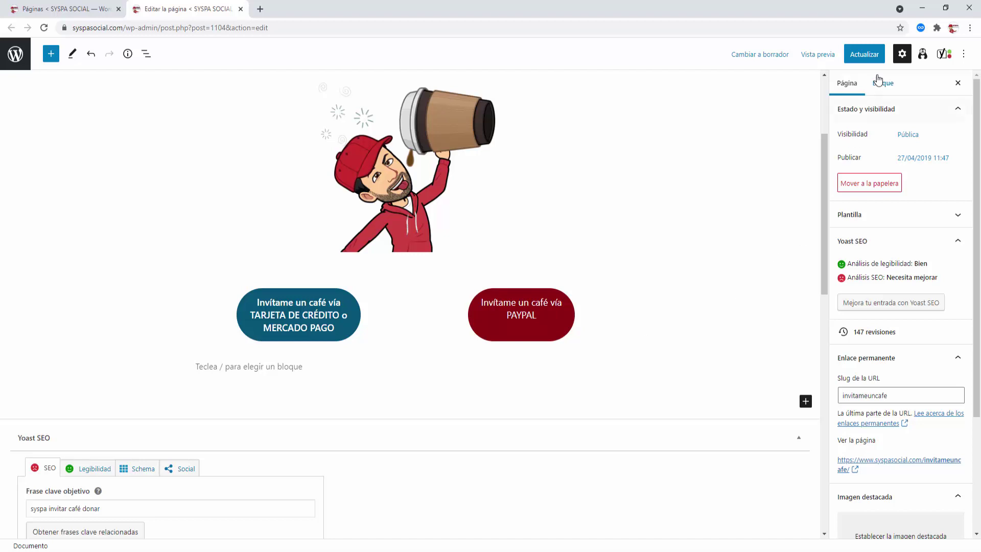
pyautogui.click(875, 57)
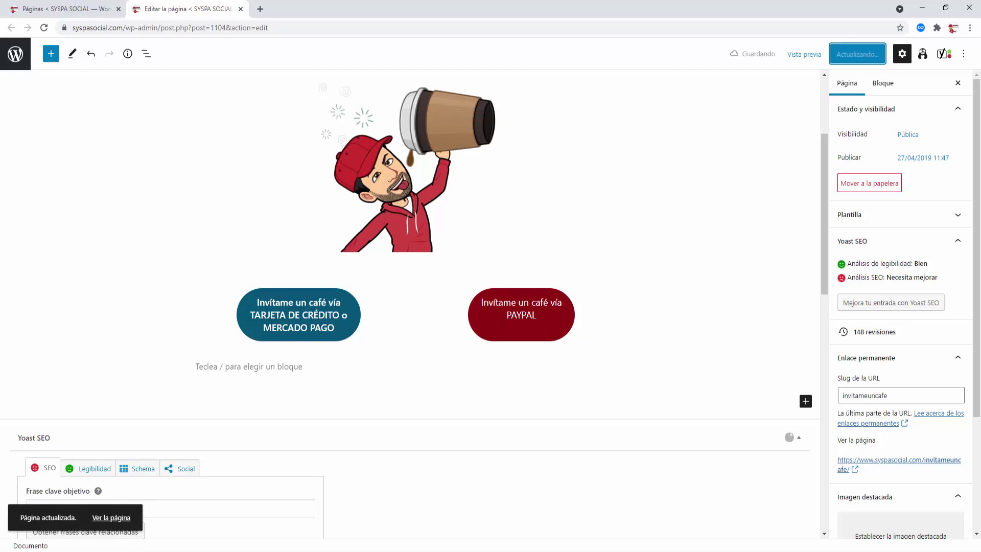
pyautogui.hotkey('alt', 'Tab')
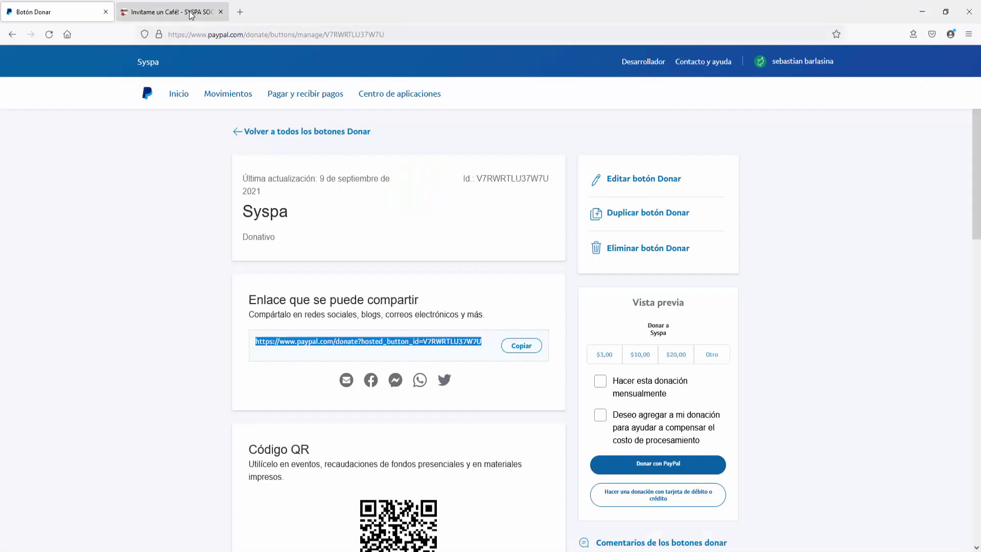
# Step: Reload Invítame un Café! and follow its PAYPAL button to the Donar a Syspa form
pyautogui.click(191, 13)
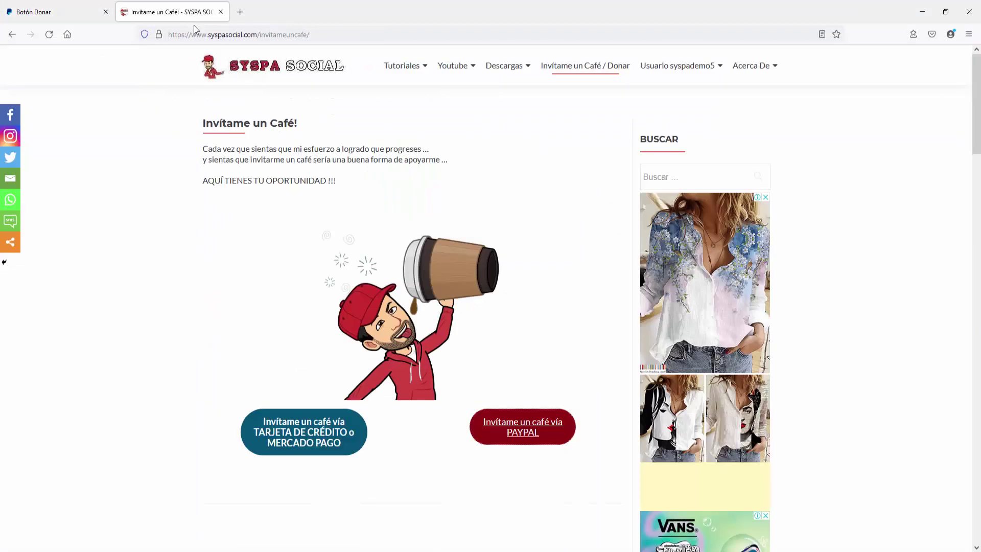
pyautogui.click(52, 41)
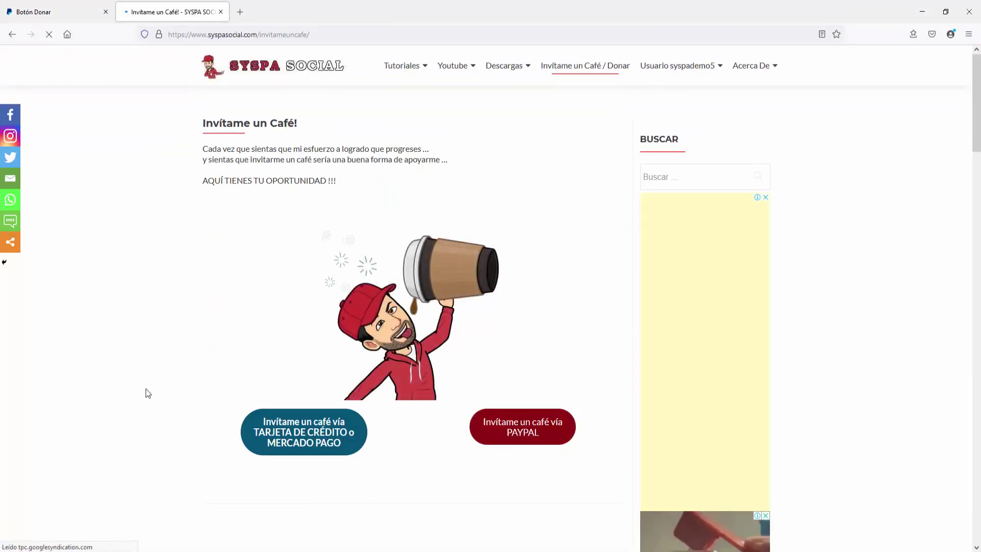
pyautogui.click(524, 434)
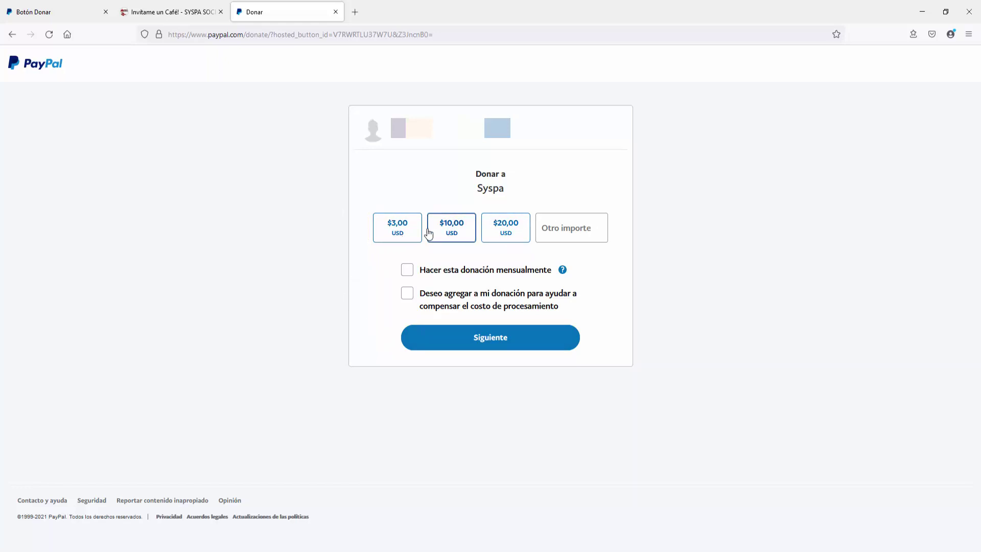
# Step: Try a $20,00 donation with processing fee, hit the can't-send-to-yourself error, and close the tab
pyautogui.click(508, 236)
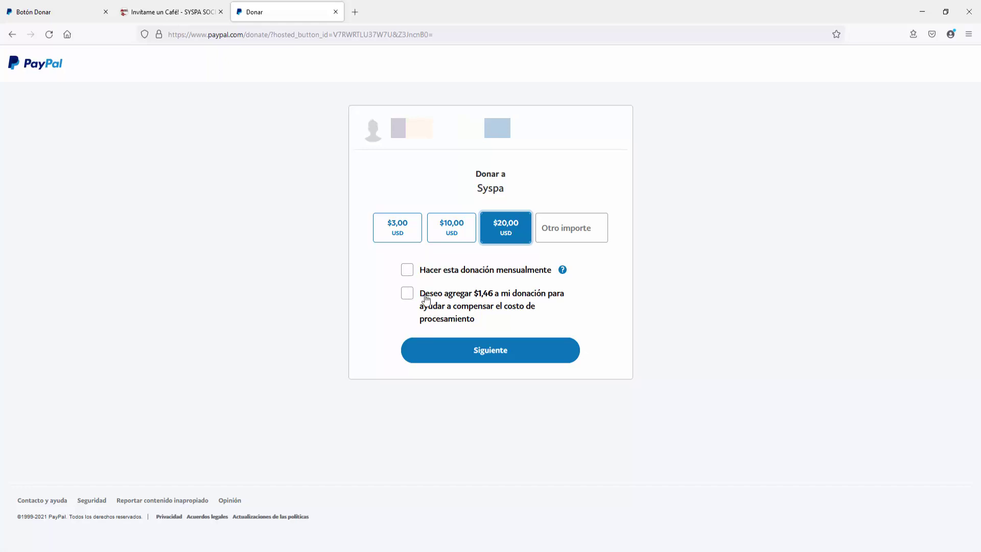
pyautogui.click(409, 296)
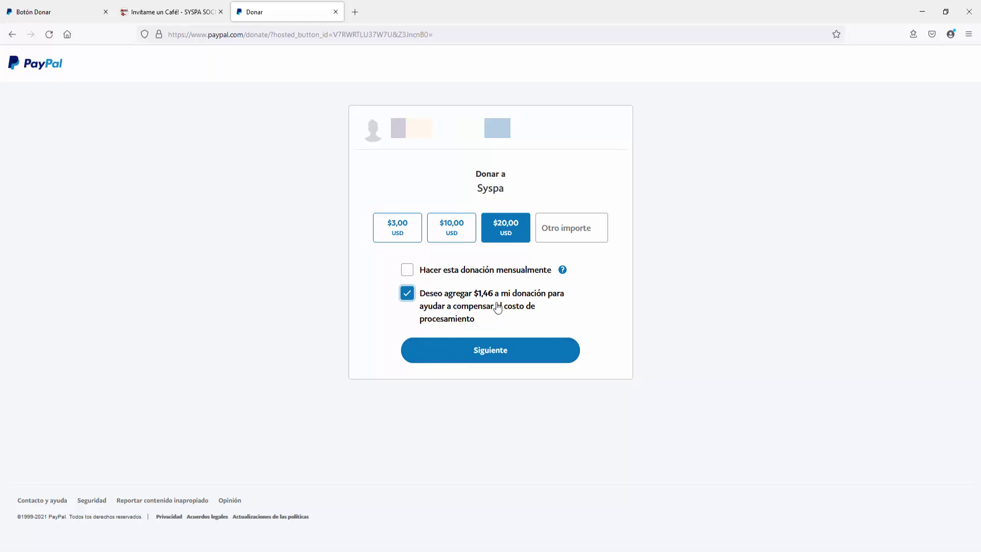
pyautogui.click(490, 351)
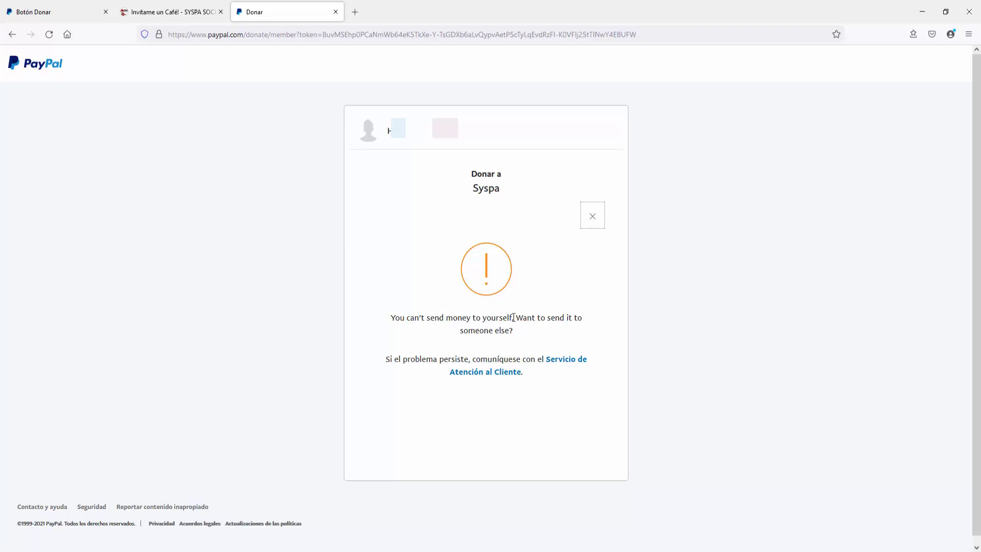
pyautogui.moveTo(516, 329); pyautogui.dragTo(378, 314)
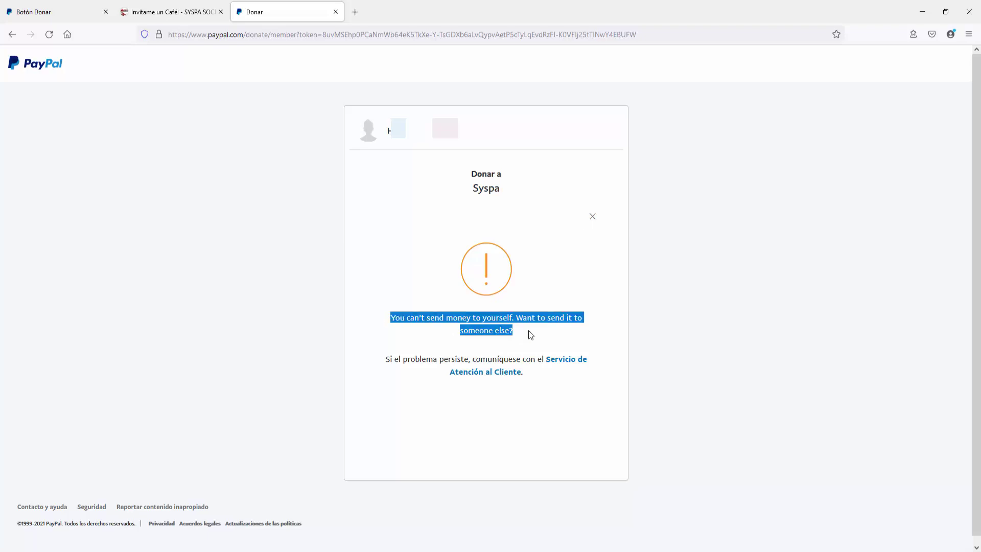
pyautogui.click(542, 337)
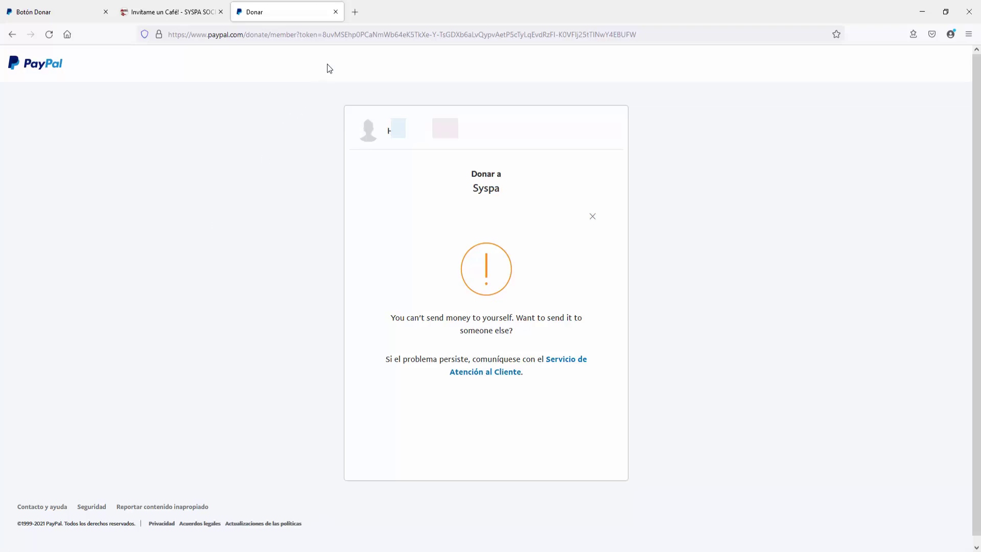
pyautogui.click(335, 12)
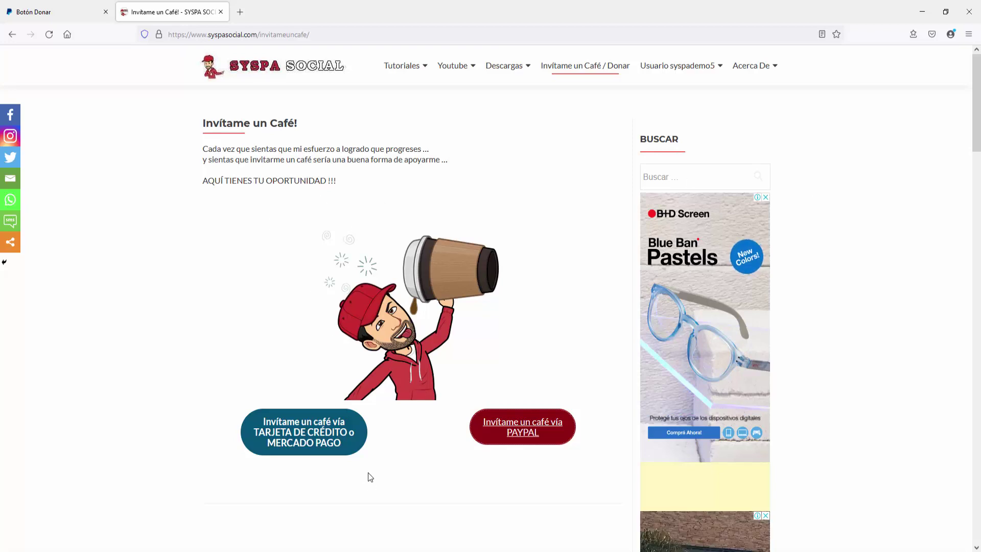
# Step: Save the Botón Donar QR code as Código QR.png and reveal it in Downloads
pyautogui.click(66, 14)
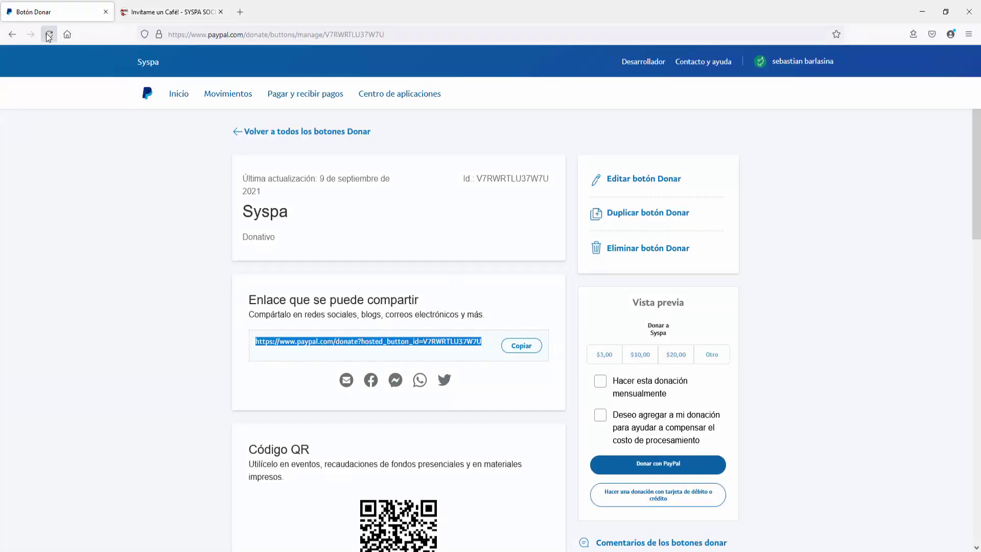
pyautogui.scroll(-4, 204, 389)
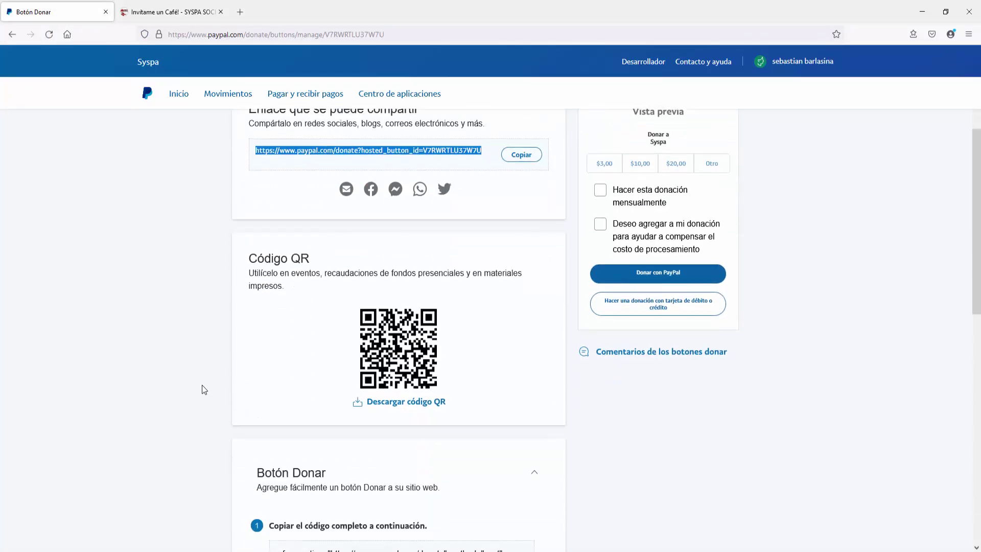
pyautogui.click(403, 404)
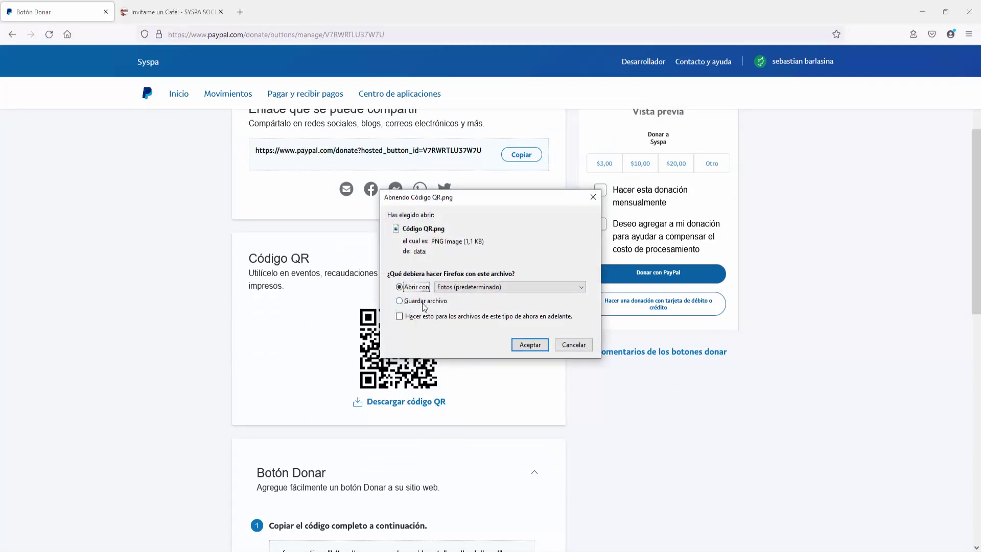
pyautogui.click(423, 301)
pyautogui.click(529, 345)
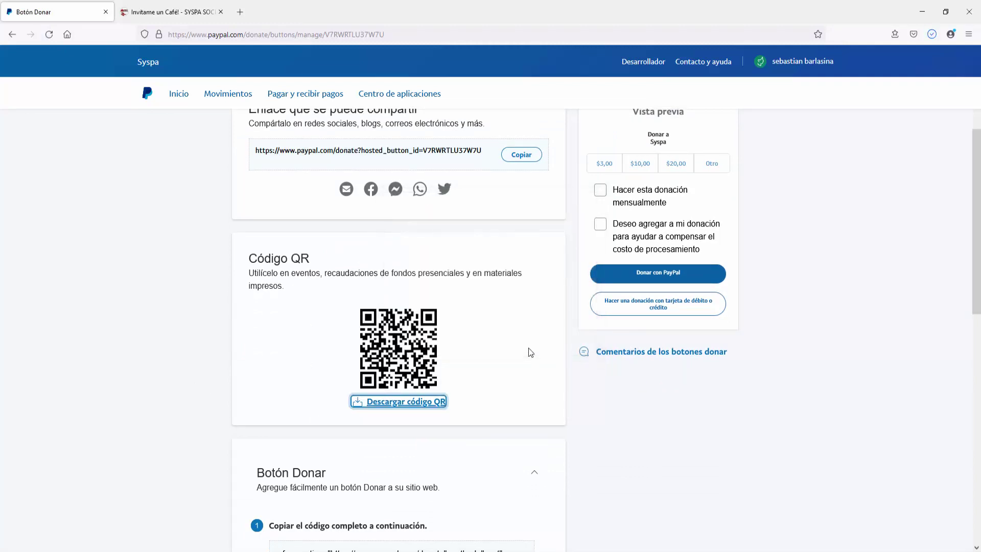
pyautogui.click(931, 33)
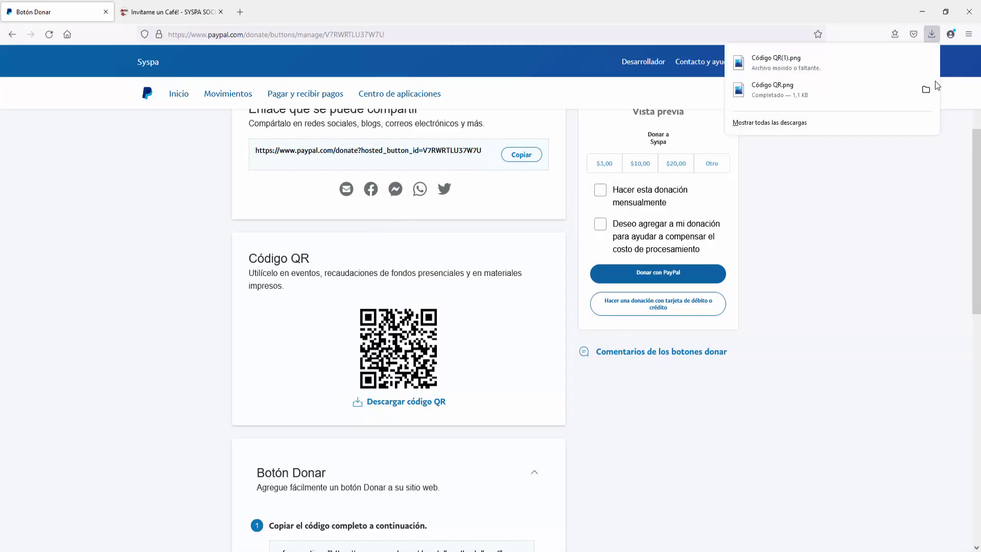
pyautogui.click(926, 88)
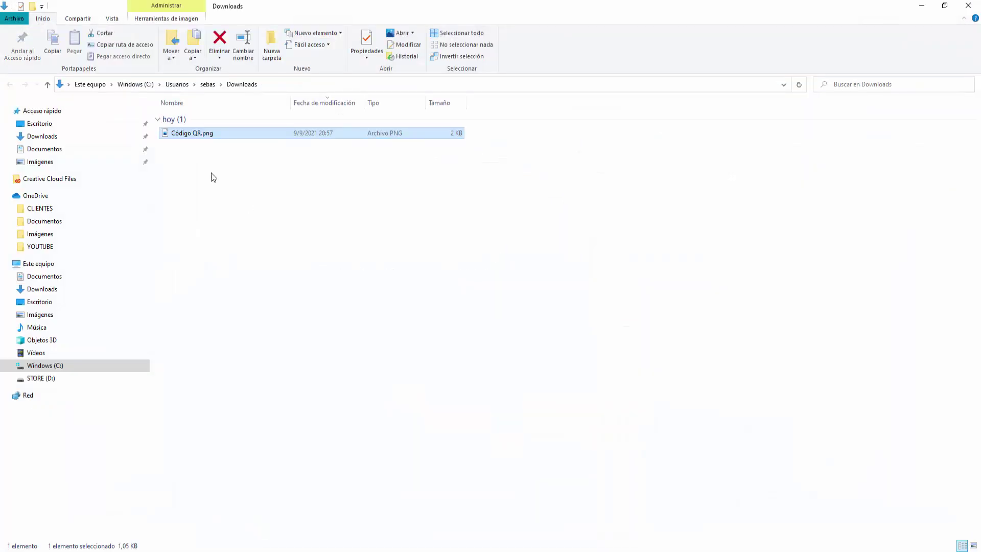
# Step: Check the Downloads folder path in File Explorer, then return to the WordPress editor
pyautogui.click(300, 84)
pyautogui.rightClick(300, 85)
pyautogui.press('Escape')
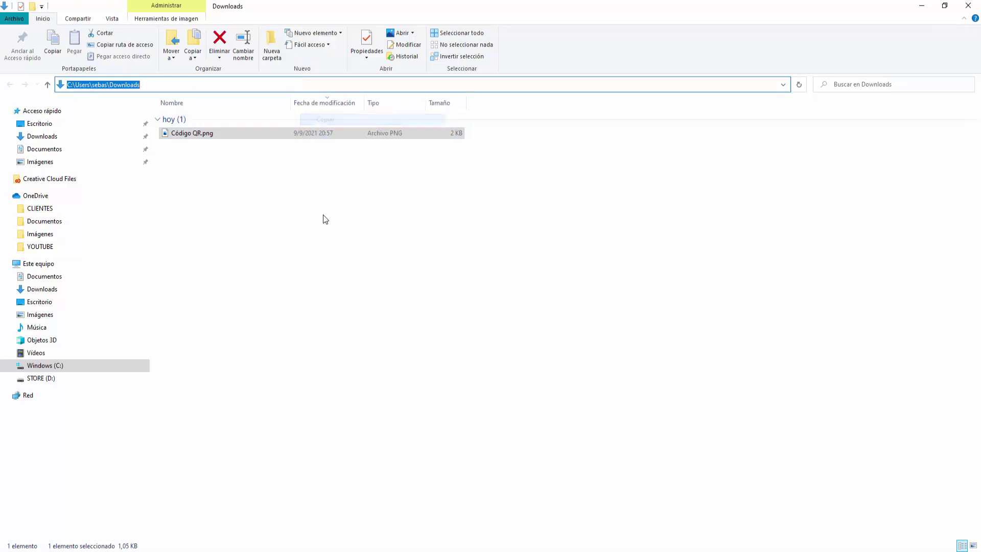
pyautogui.click(420, 476)
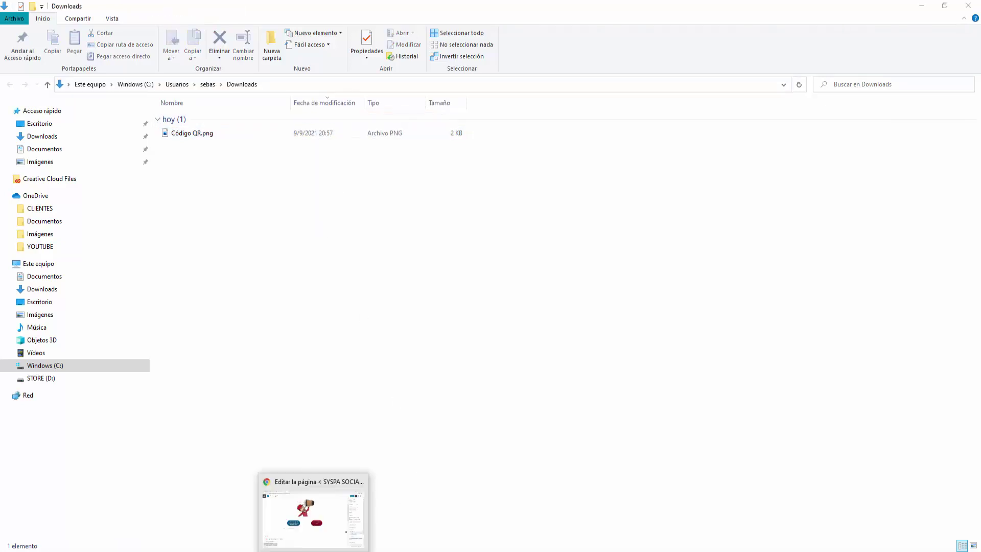
pyautogui.click(316, 503)
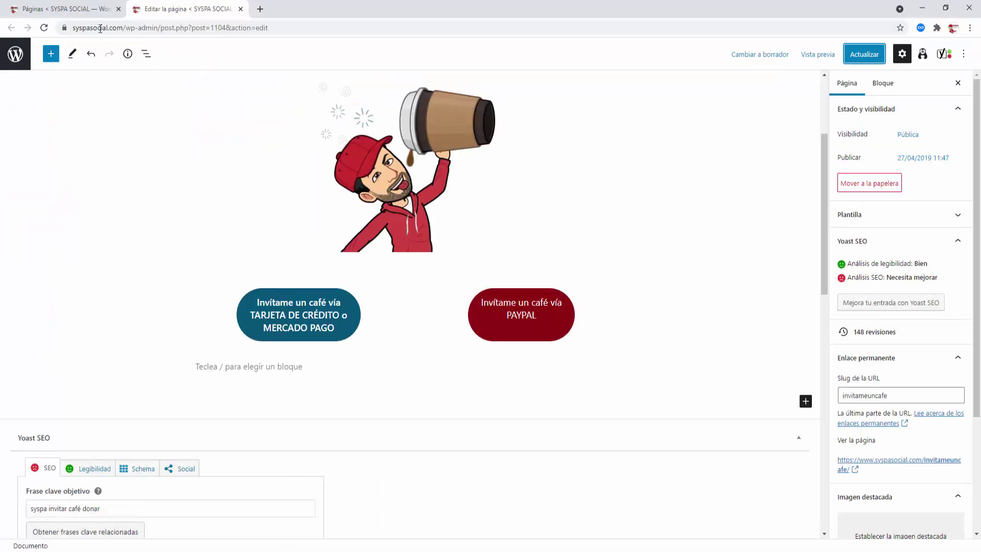
# Step: Insert an Image block below the illustration and upload Código QR.png from Downloads
pyautogui.click(91, 11)
pyautogui.click(168, 10)
pyautogui.click(410, 261)
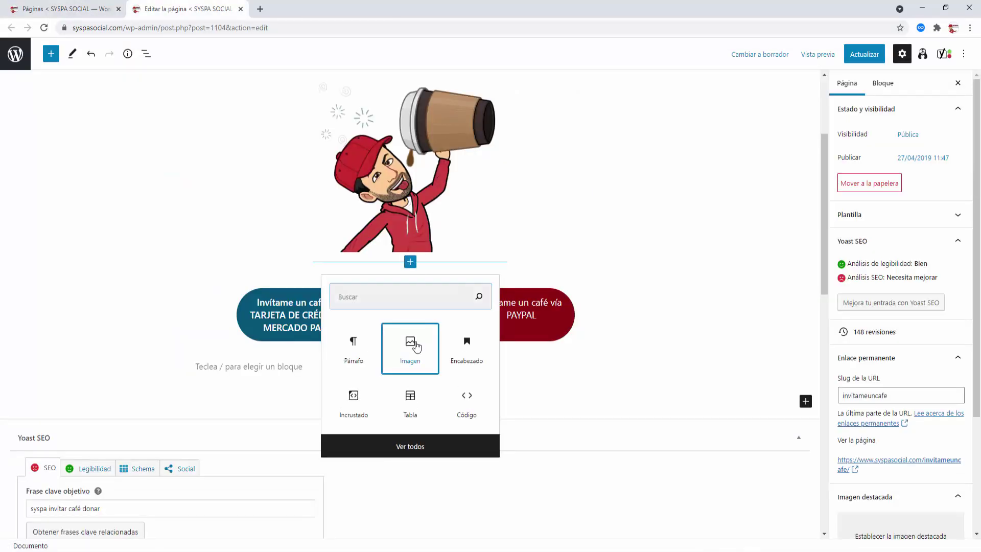
pyautogui.click(415, 345)
pyautogui.click(223, 342)
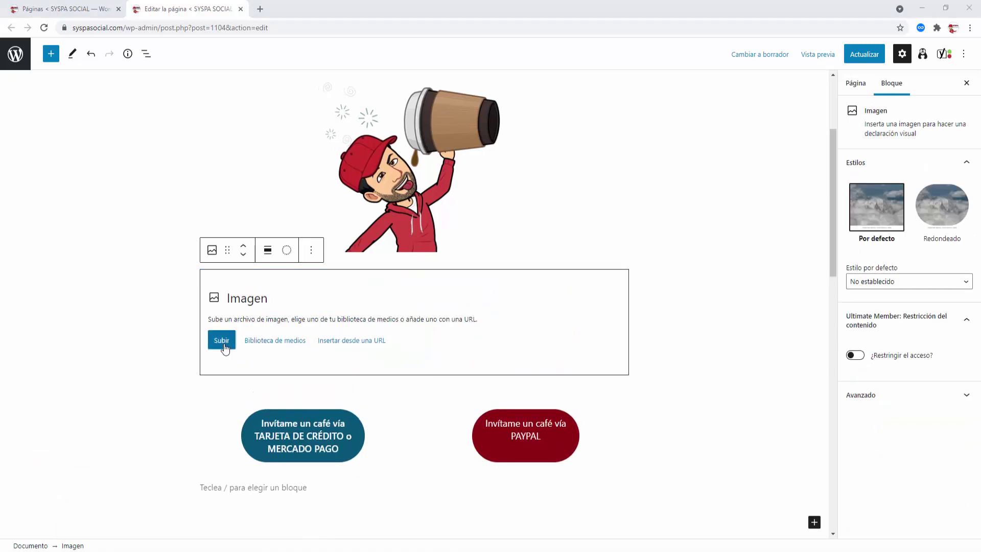
pyautogui.click(336, 26)
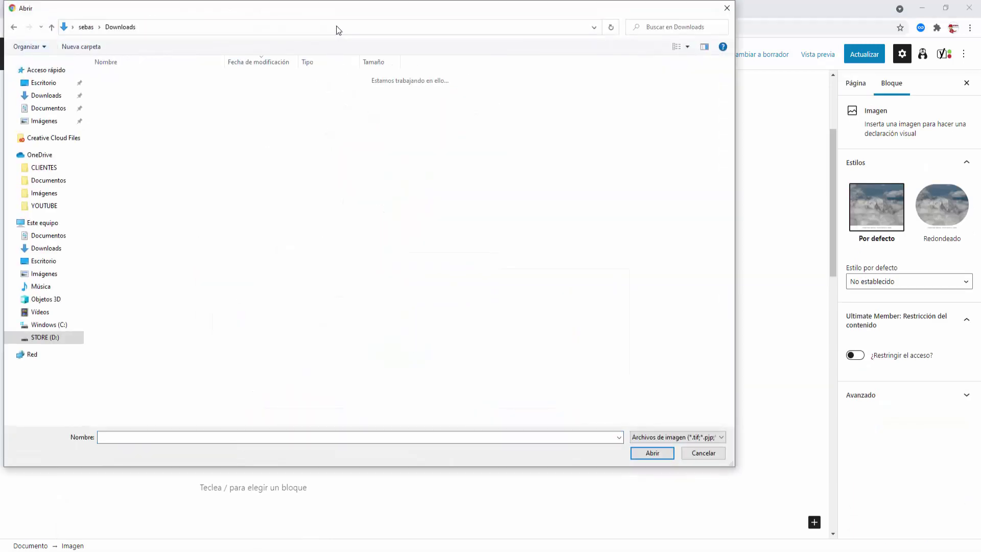
pyautogui.doubleClick(125, 92)
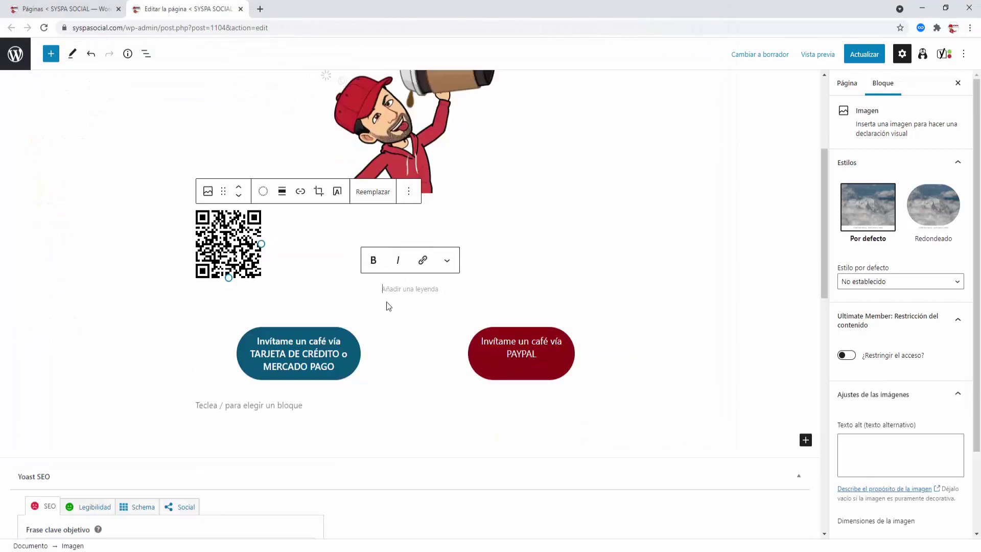
# Step: Centre the QR image and caption it "Lee el código QR para donar por PAYPAL !"
pyautogui.click(281, 192)
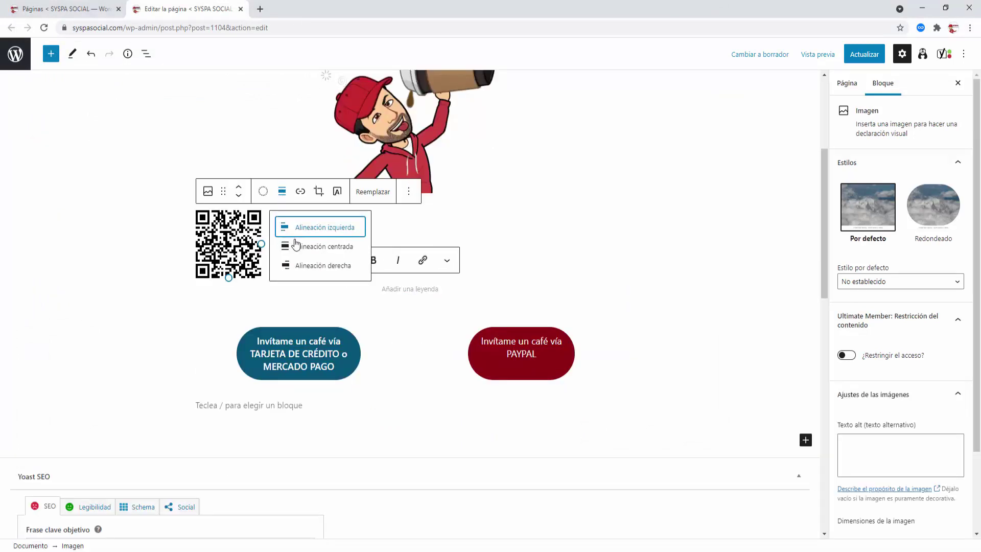
pyautogui.click(297, 244)
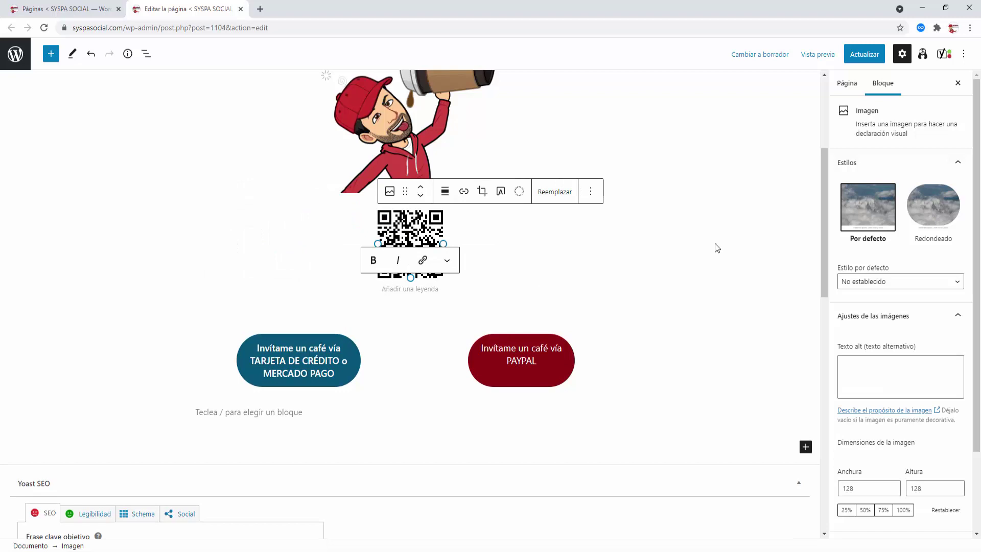
pyautogui.write('Lee ')
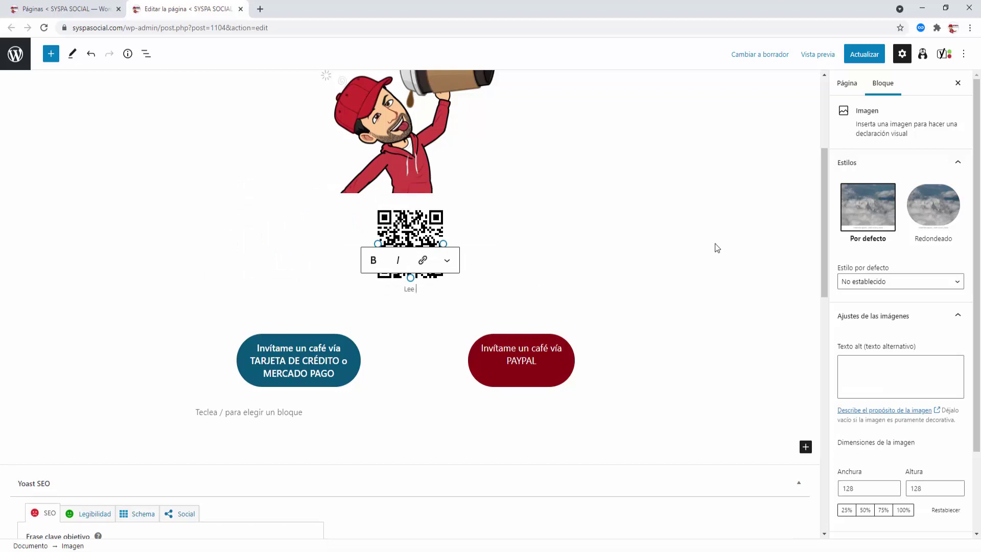
pyautogui.write('el codigo QR para d')
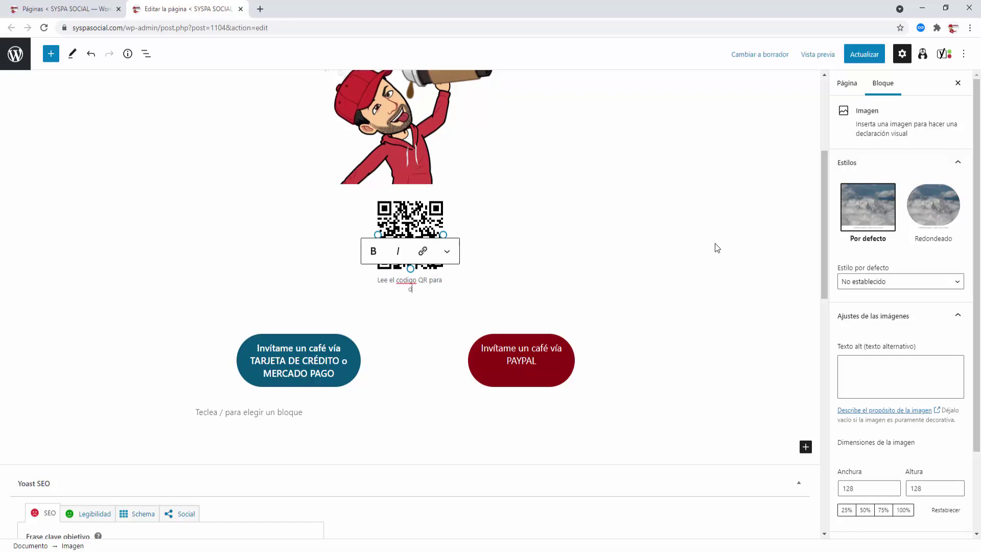
pyautogui.write('onar por PAYPAL !')
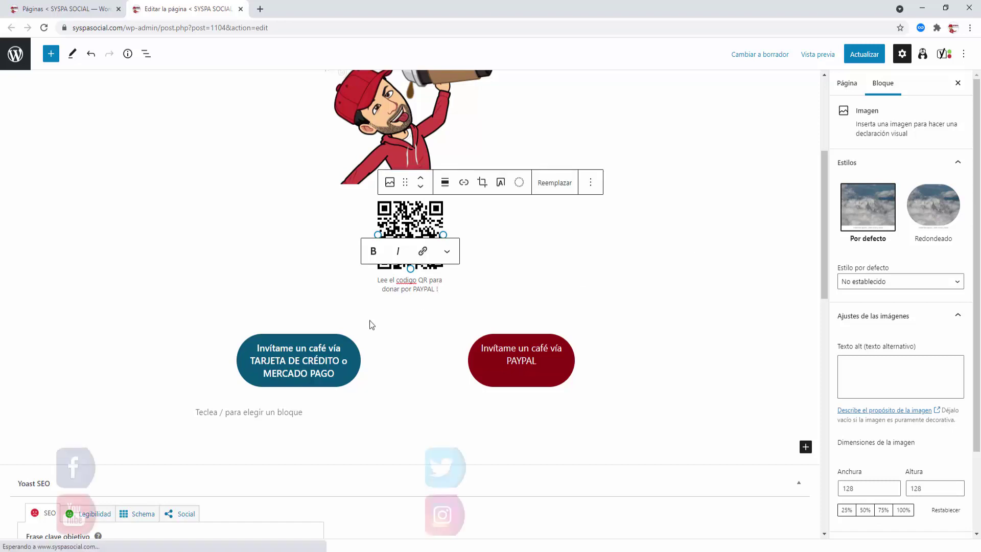
pyautogui.rightClick(407, 281)
pyautogui.click(422, 291)
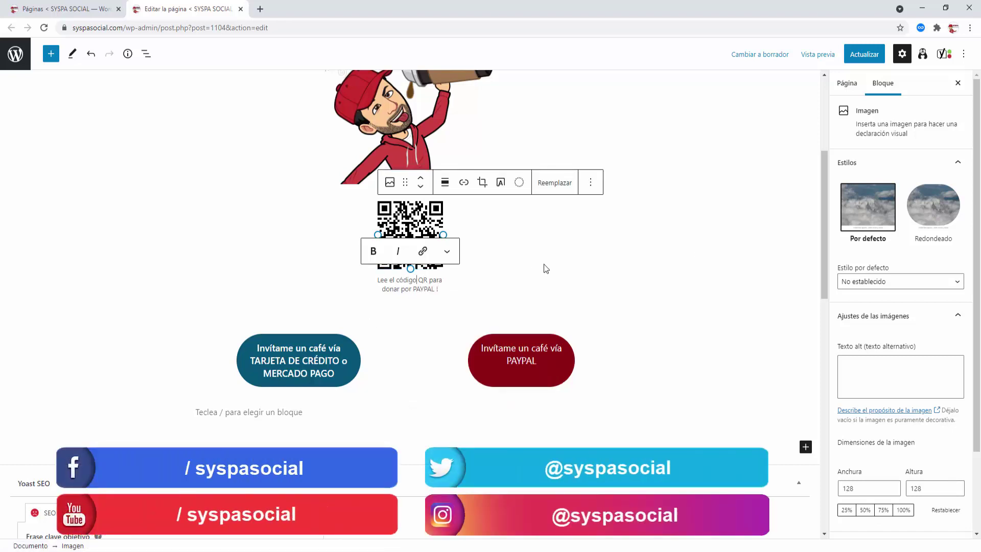
pyautogui.click(766, 328)
pyautogui.scroll(2, 766, 329)
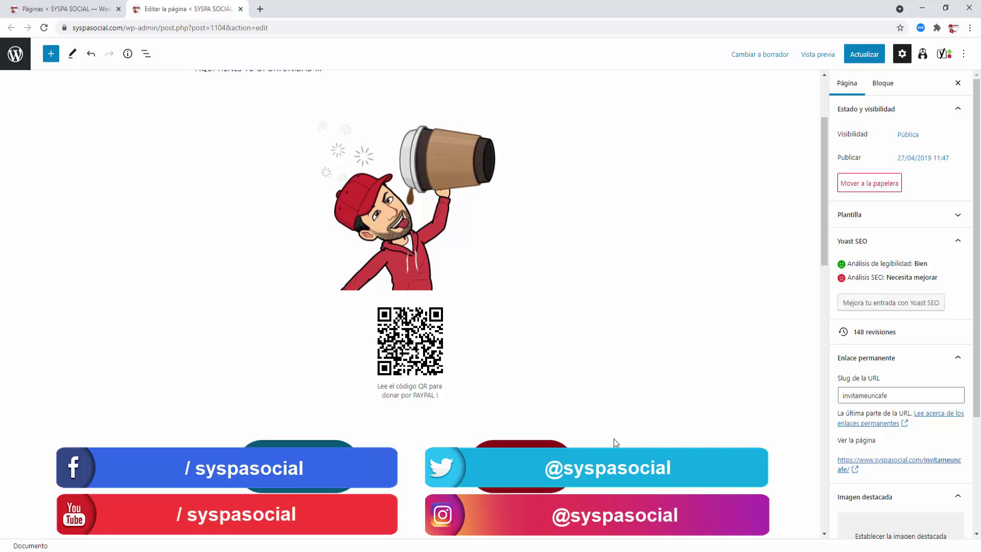
# Step: Update the page and reload the live Invítame un Café page to check the captioned QR code
pyautogui.click(875, 59)
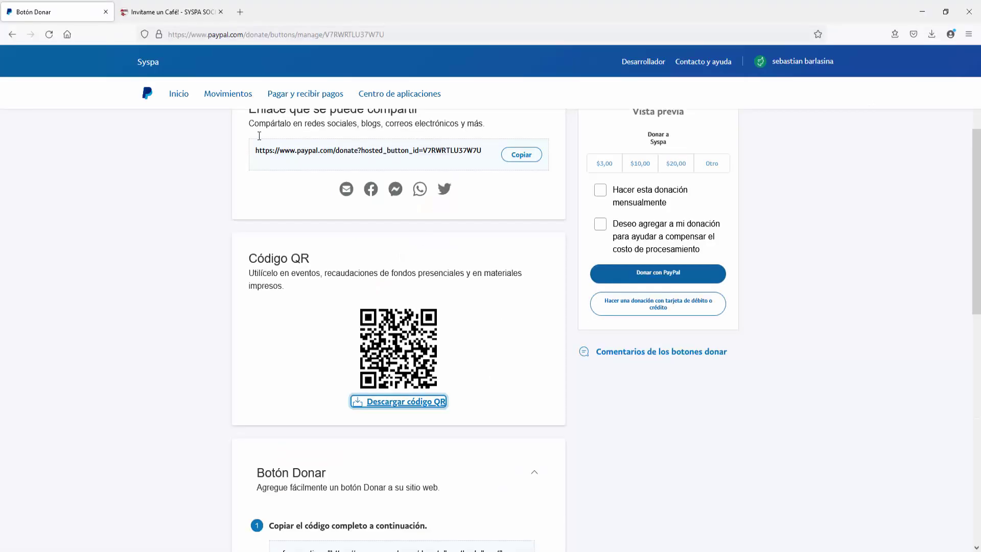
pyautogui.click(163, 15)
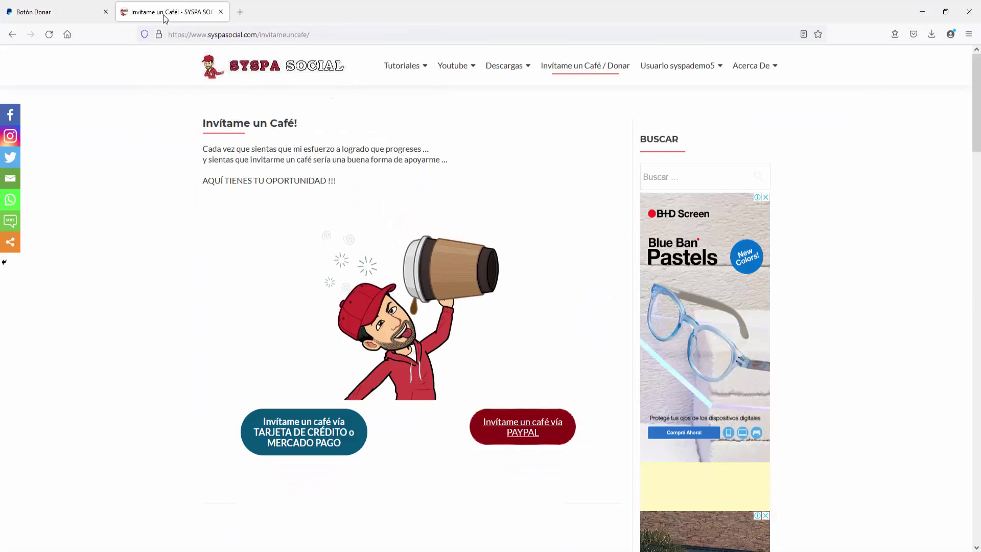
pyautogui.click(49, 34)
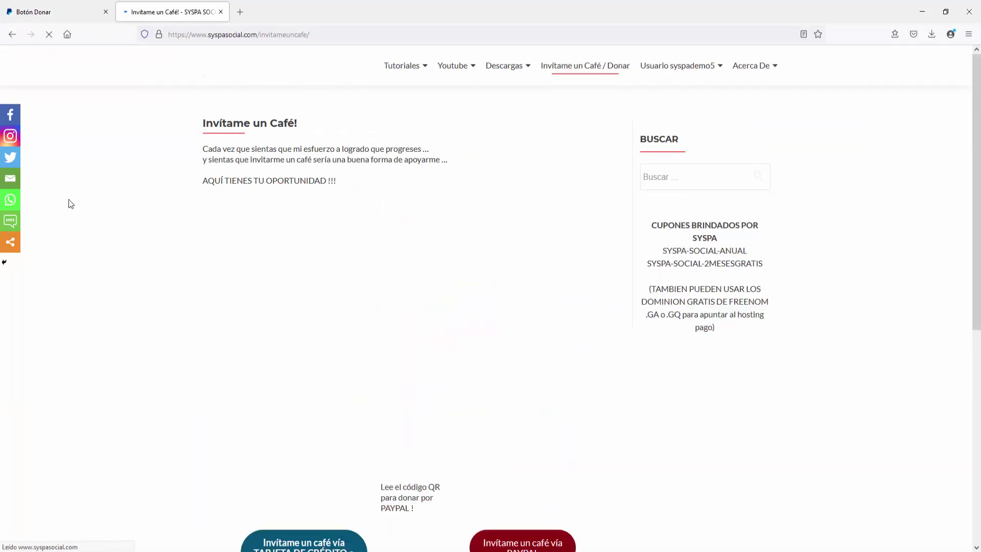
pyautogui.scroll(-2, 71, 204)
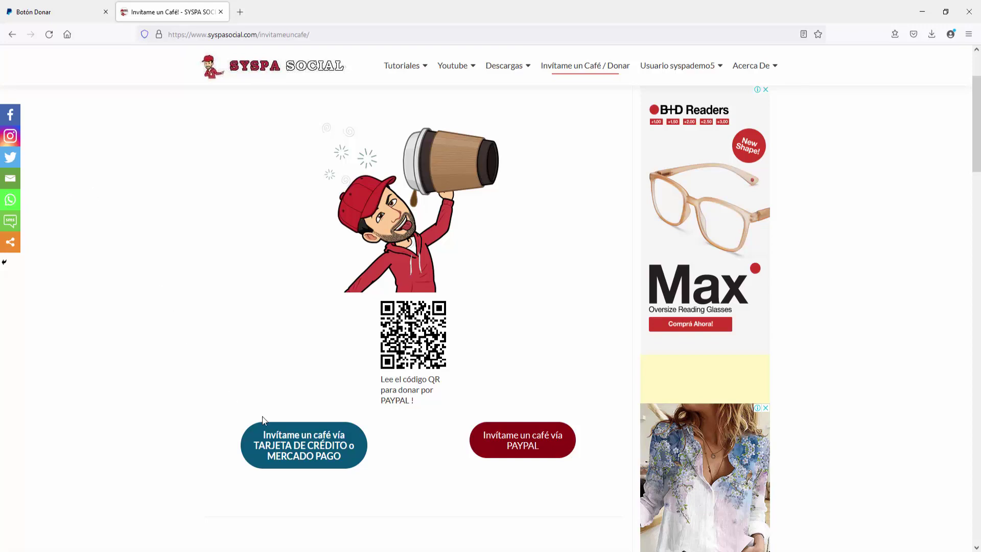
pyautogui.moveTo(314, 551)
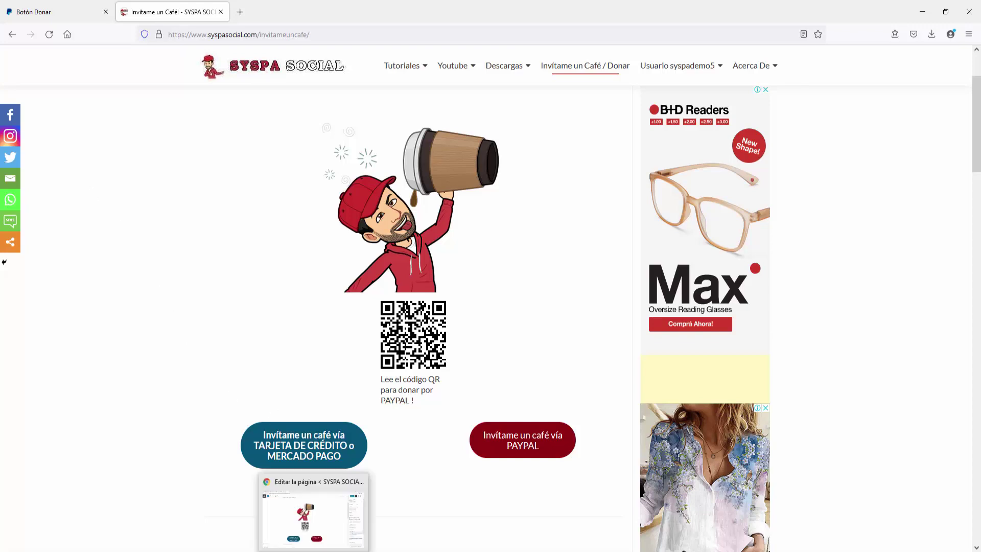
pyautogui.click(313, 519)
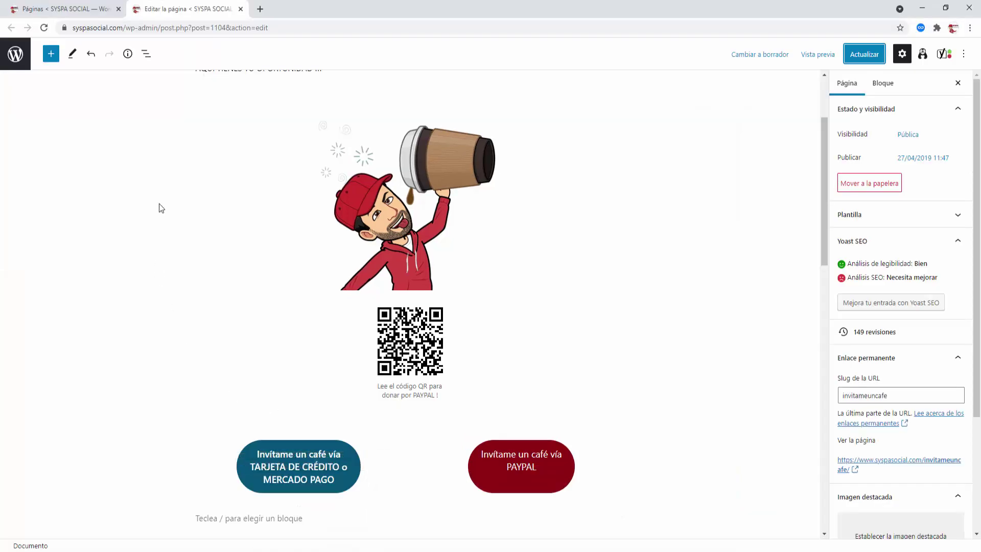
# Step: Search Plugins > Añadir nuevo for 'paypal' and install the PayPal Donation plugin
pyautogui.click(89, 12)
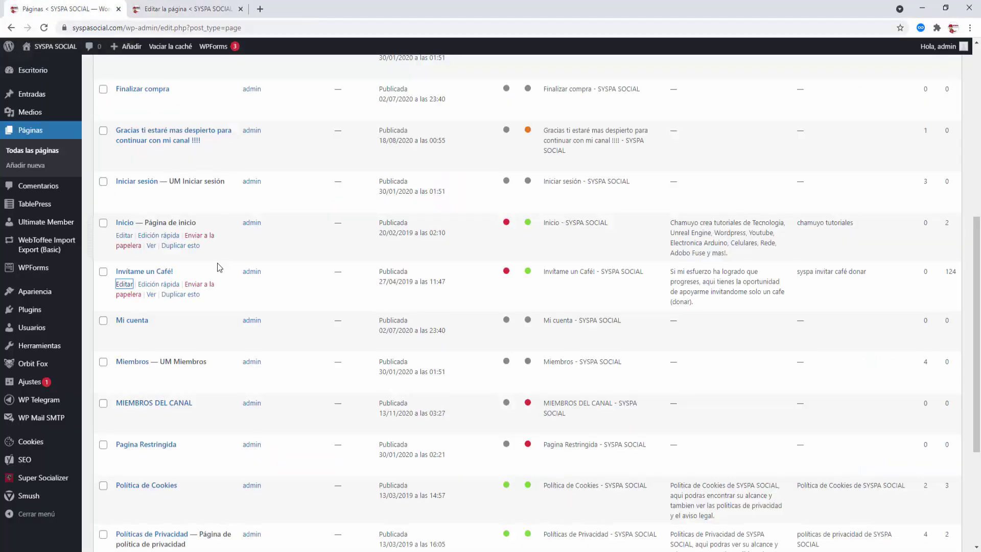
pyautogui.moveTo(31, 311)
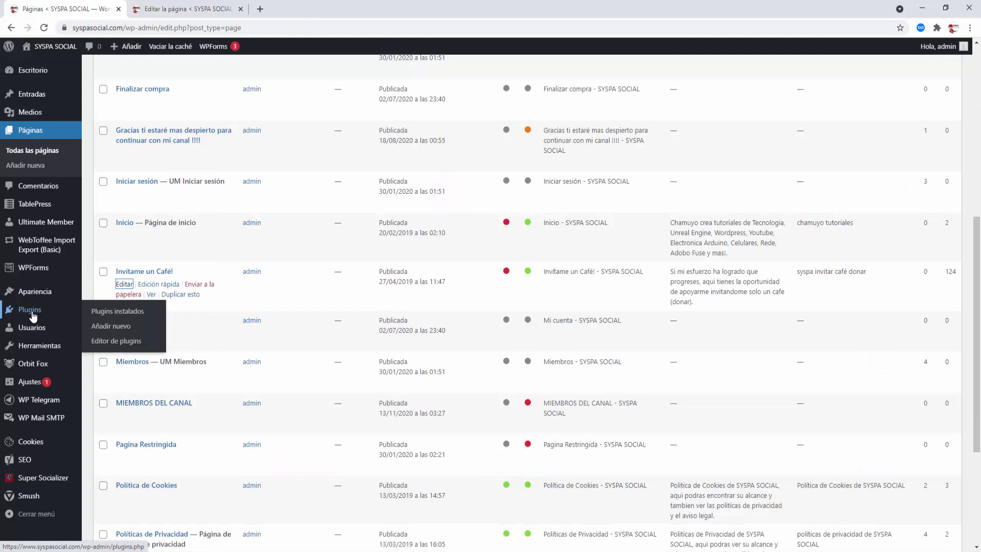
pyautogui.click(109, 329)
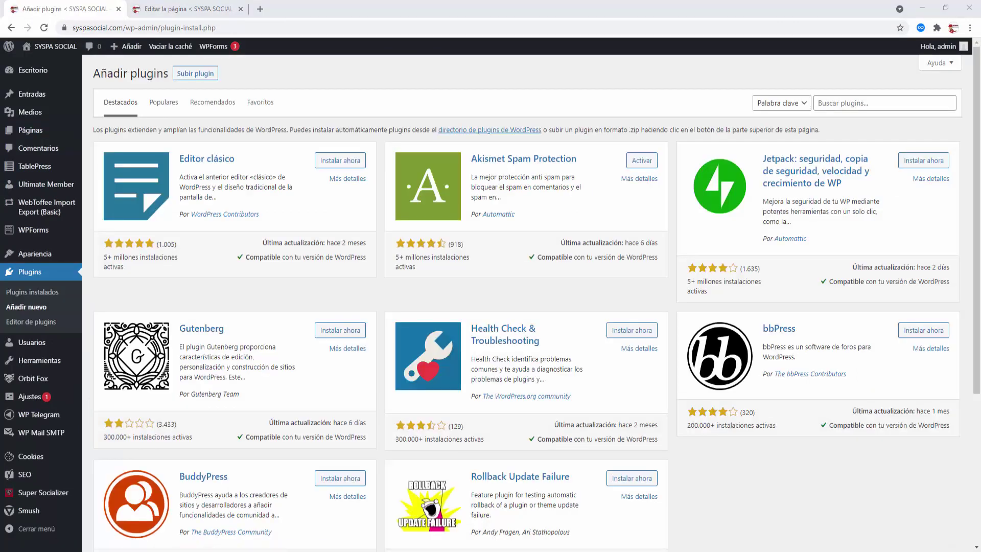
pyautogui.click(846, 97)
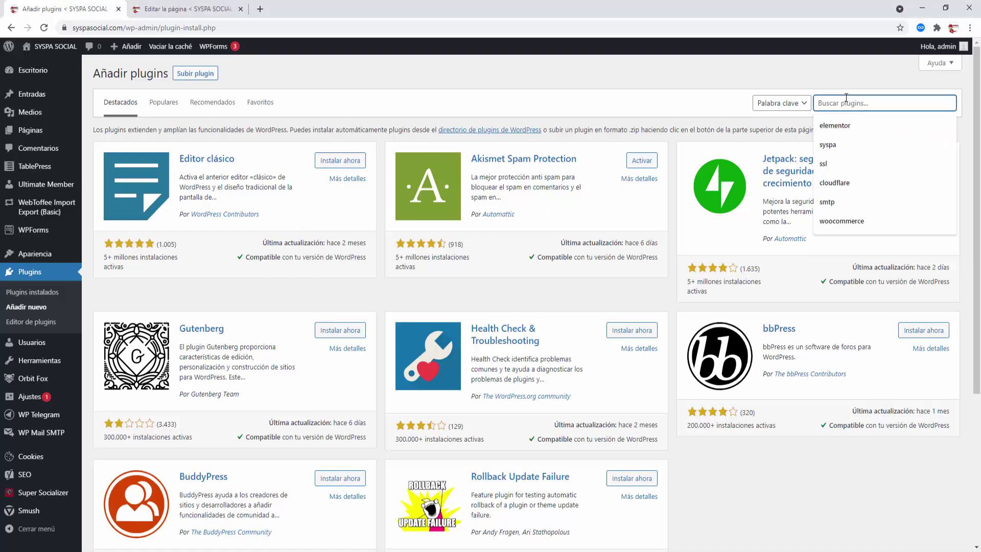
pyautogui.write('paypal donation')
pyautogui.press('Return')
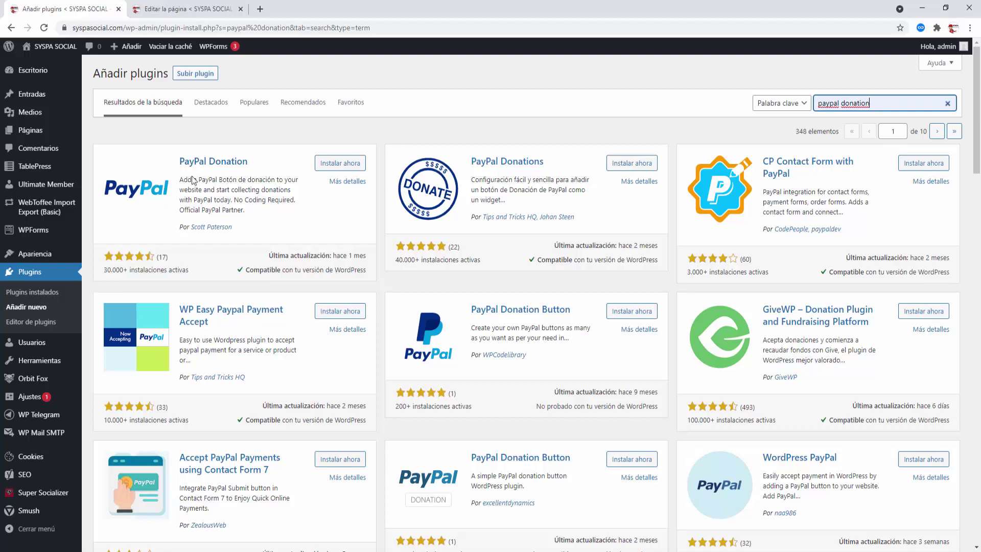
pyautogui.click(346, 167)
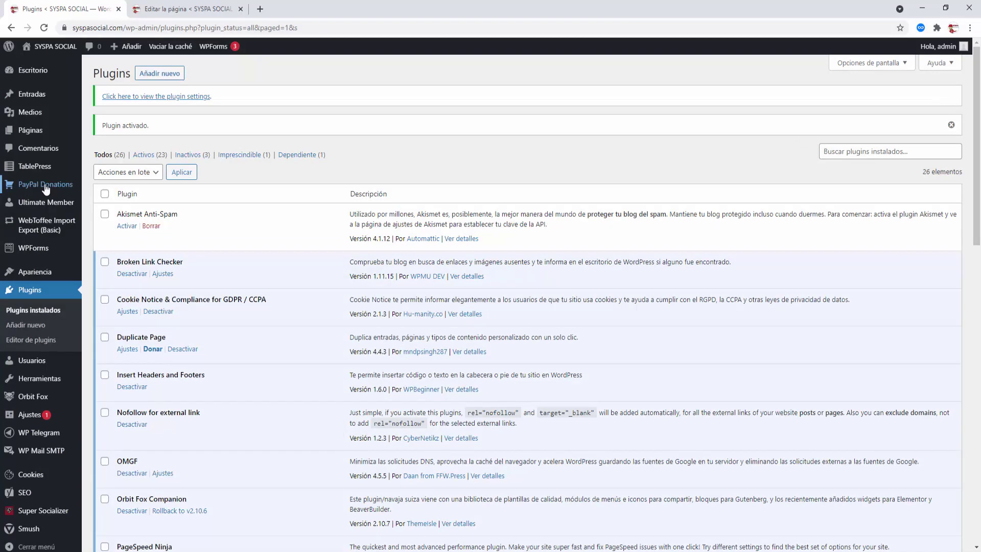
# Step: Open PayPal Donations Settings and set the PayPal language to Spanish
pyautogui.moveTo(46, 189)
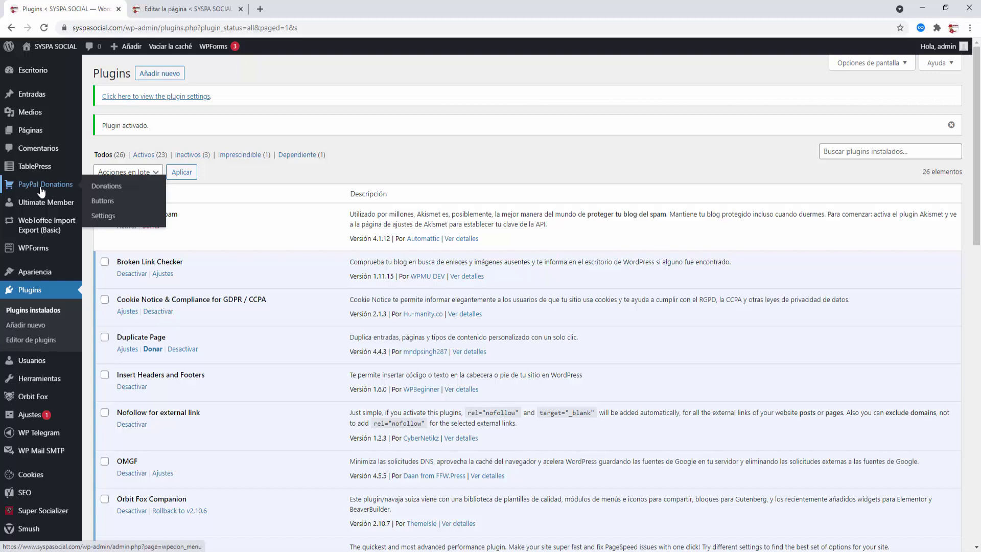
pyautogui.click(108, 220)
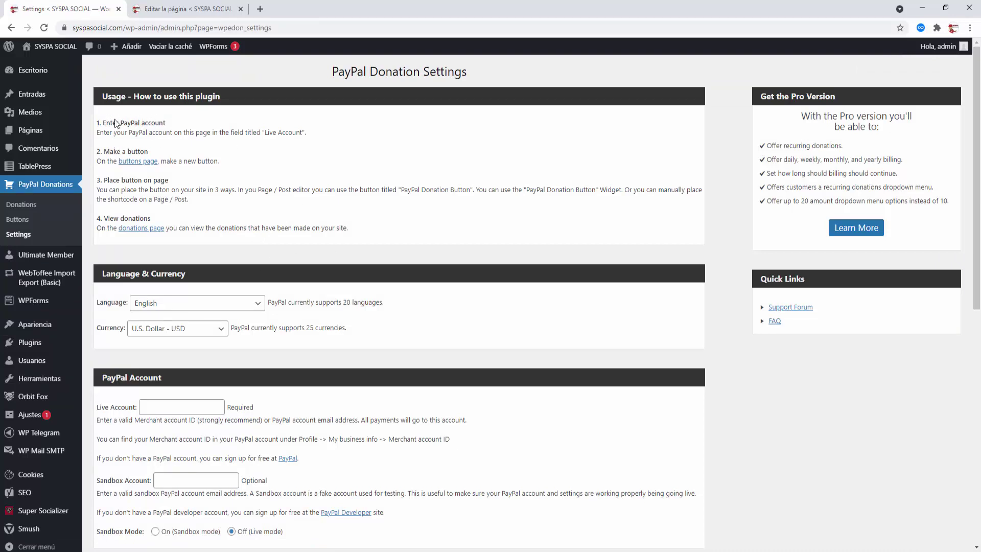
pyautogui.click(259, 306)
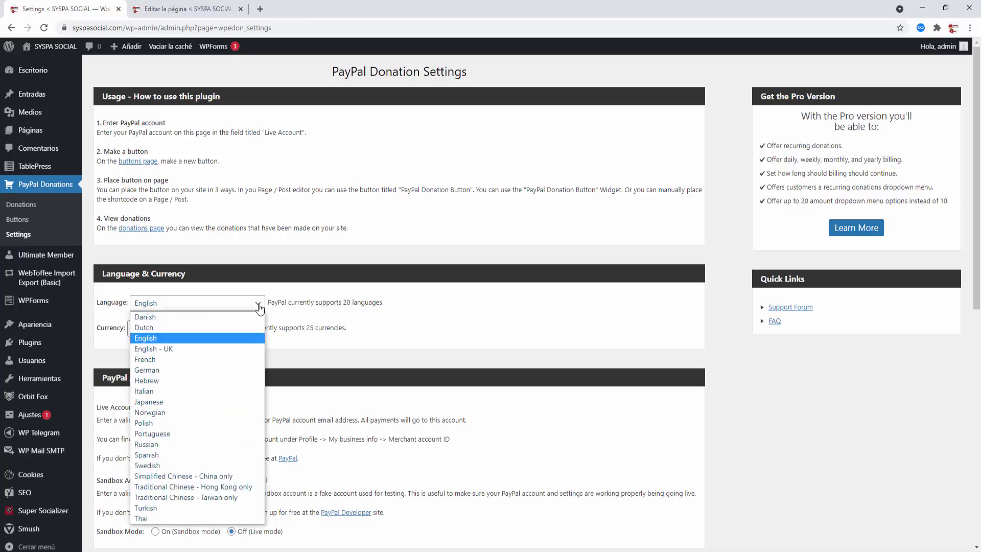
pyautogui.click(173, 457)
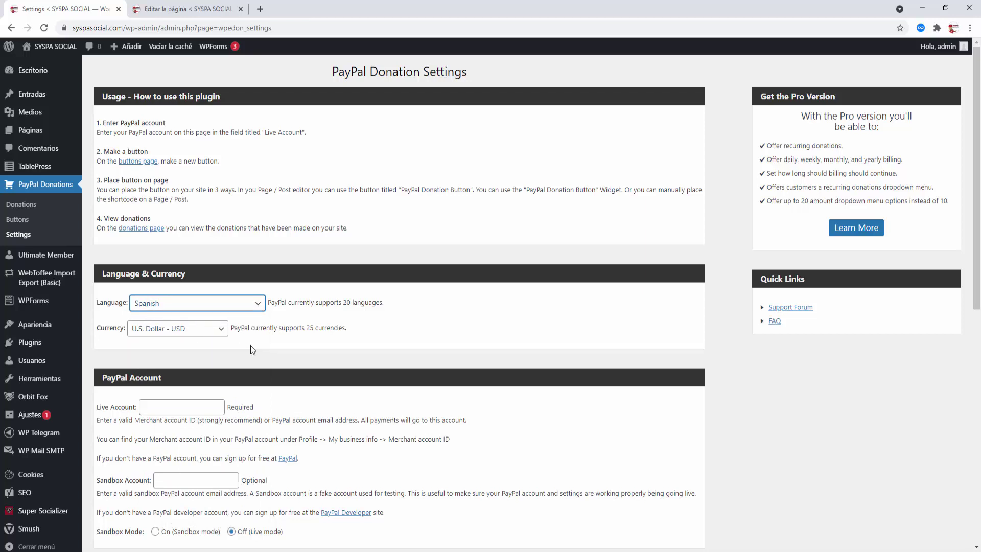
pyautogui.scroll(-2, 251, 345)
# Step: Enter the PayPal account e-mail address in the Live Account field
pyautogui.click(147, 301)
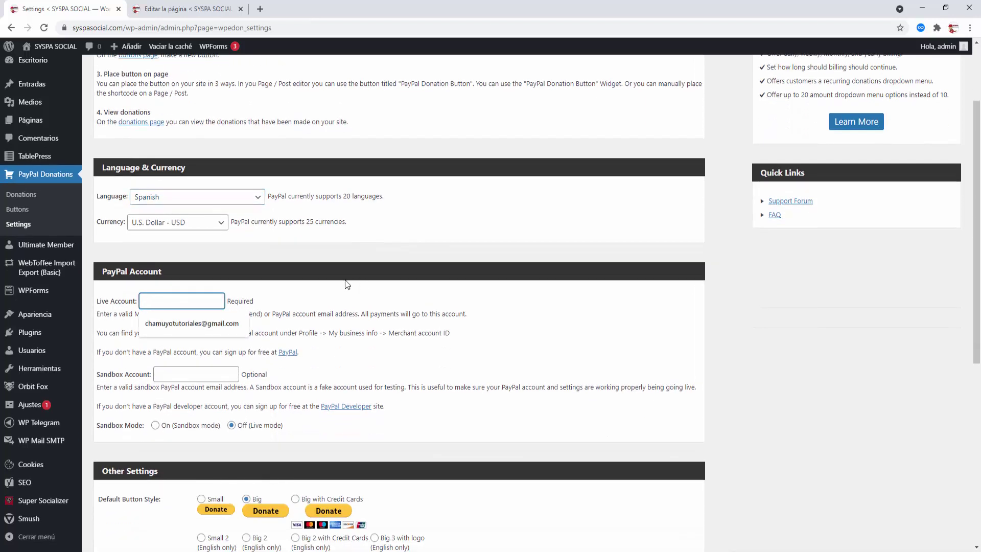
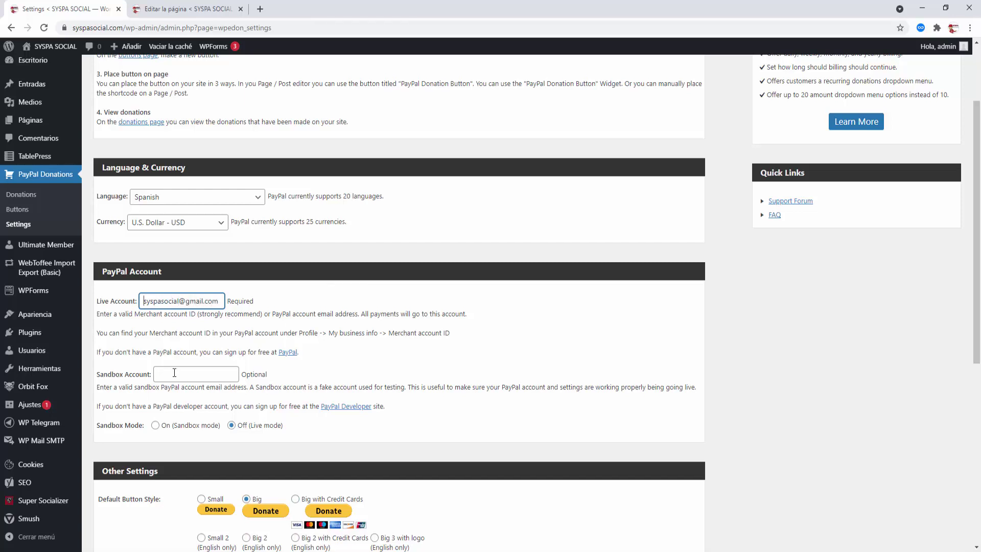
pyautogui.click(278, 372)
pyautogui.scroll(-2, 178, 405)
pyautogui.scroll(-2, 178, 405)
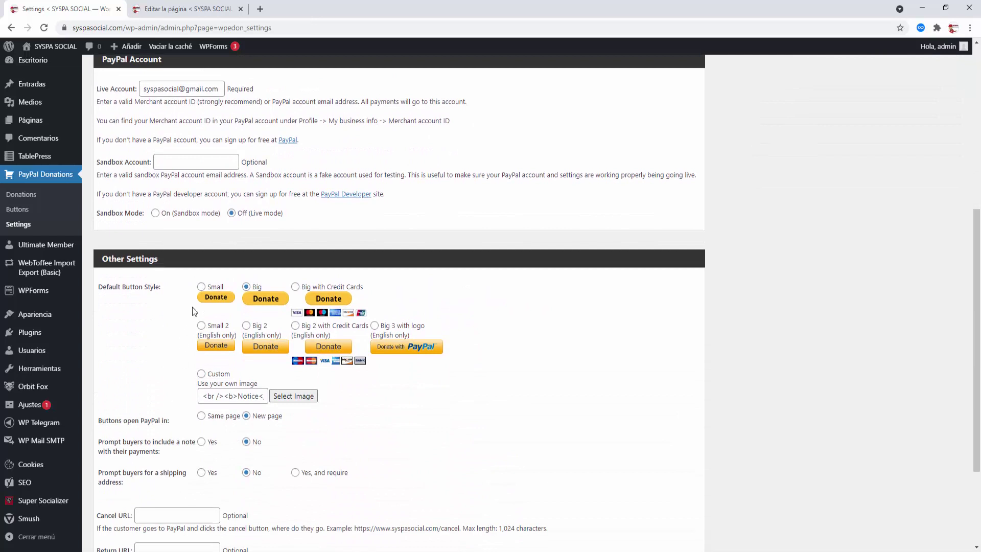
pyautogui.click(247, 327)
pyautogui.scroll(-1, 258, 437)
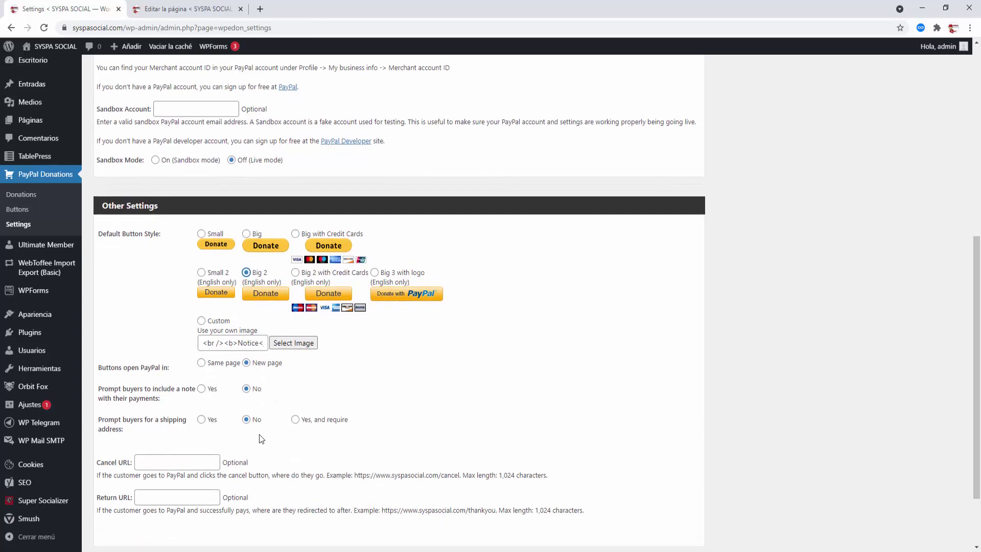
pyautogui.scroll(-1, 154, 379)
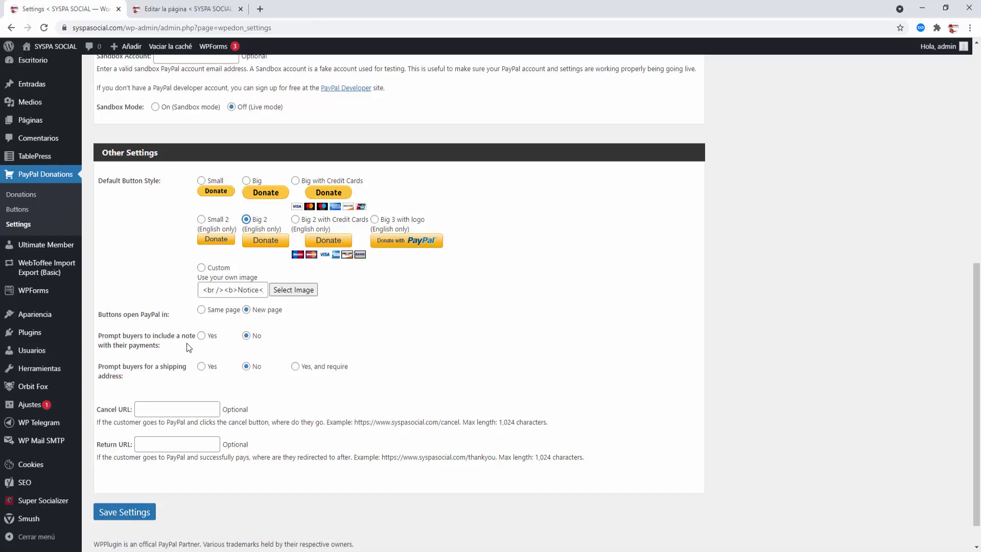
pyautogui.click(202, 335)
pyautogui.scroll(-1, 245, 373)
pyautogui.click(154, 411)
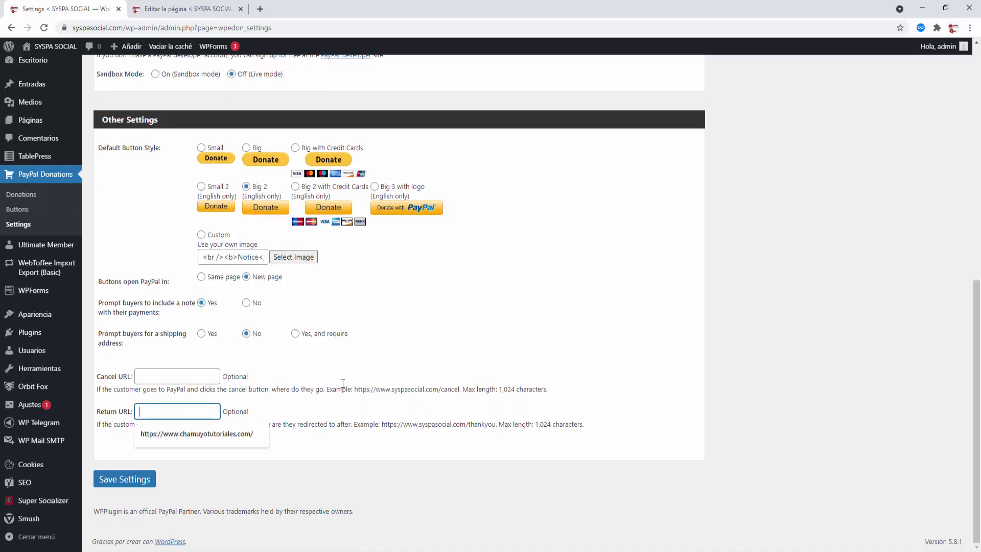
pyautogui.write('https://syspasocial.co')
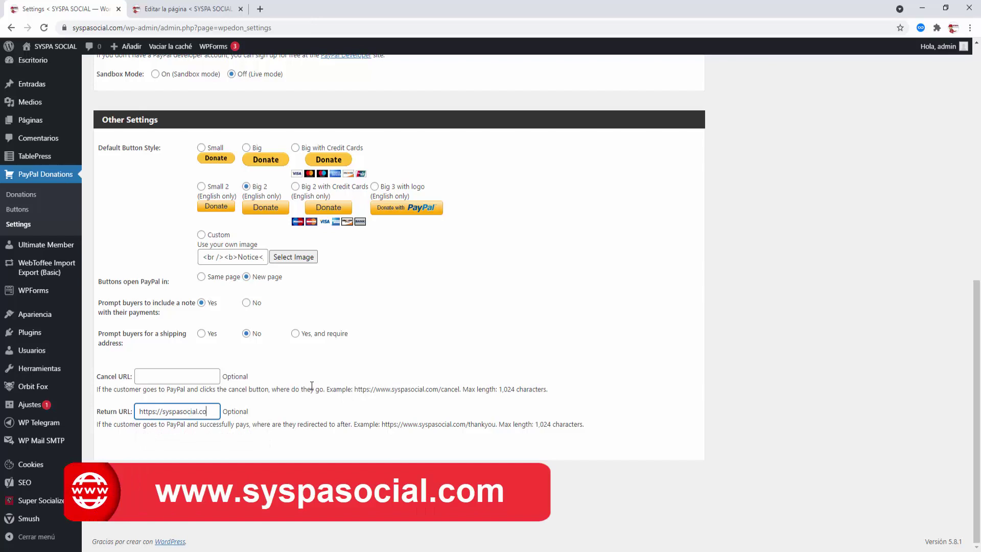
pyautogui.write('m')
pyautogui.click(343, 409)
pyautogui.click(118, 478)
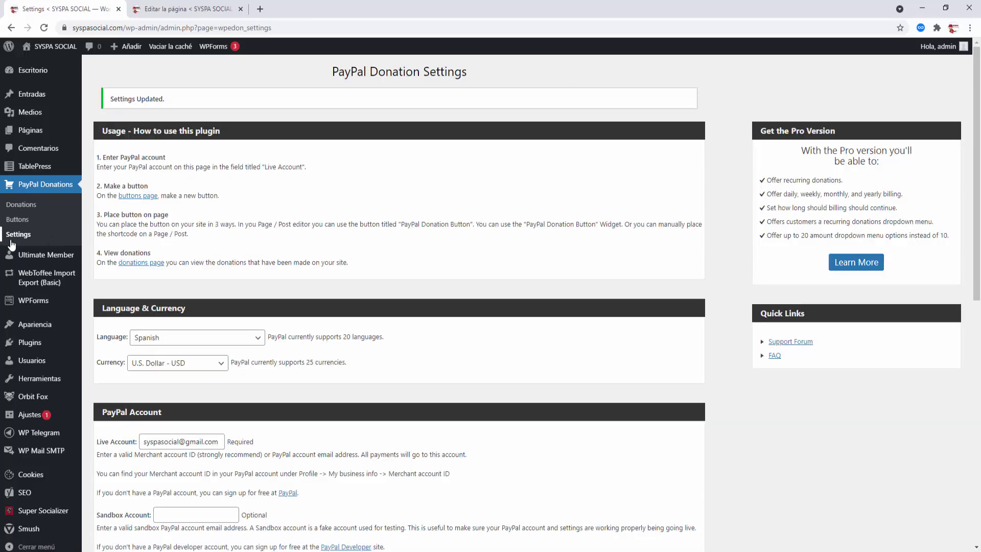
# Step: Create a new donation button with purpose Donar, keeping the default language
pyautogui.click(17, 224)
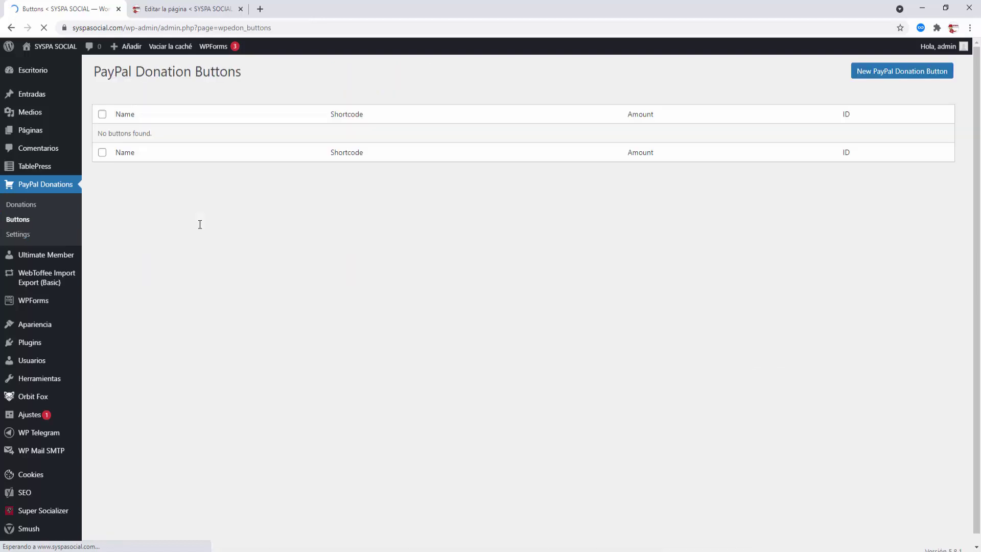
pyautogui.click(888, 75)
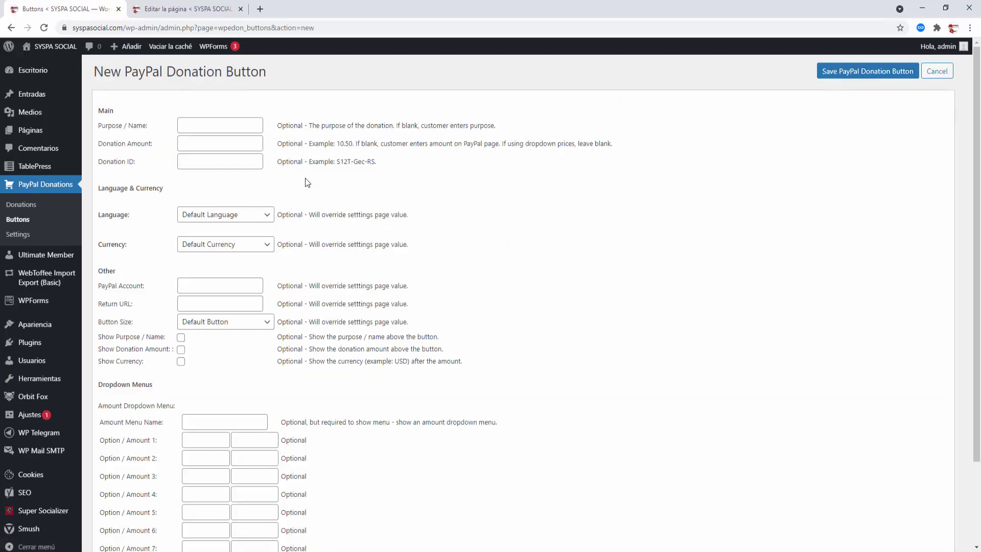
pyautogui.click(227, 128)
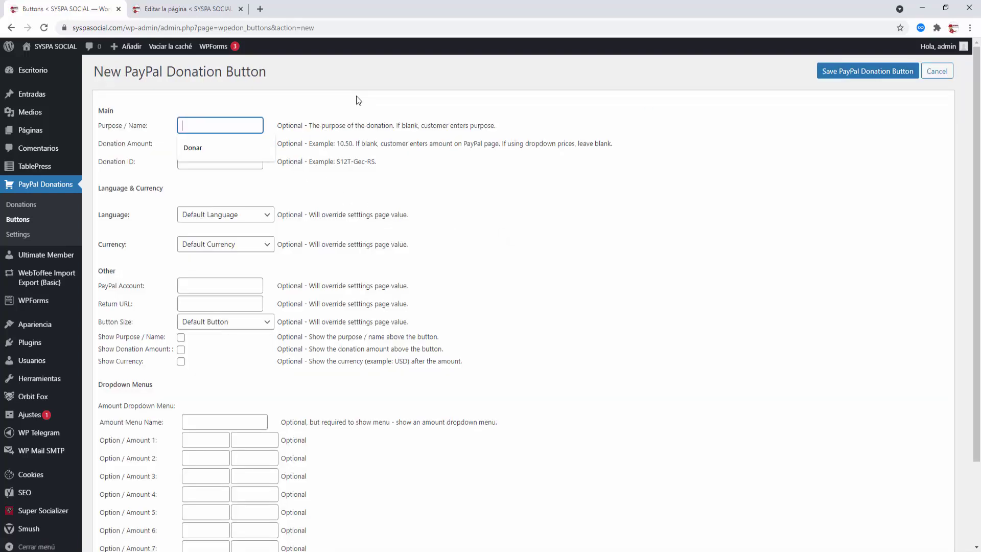
pyautogui.click(210, 145)
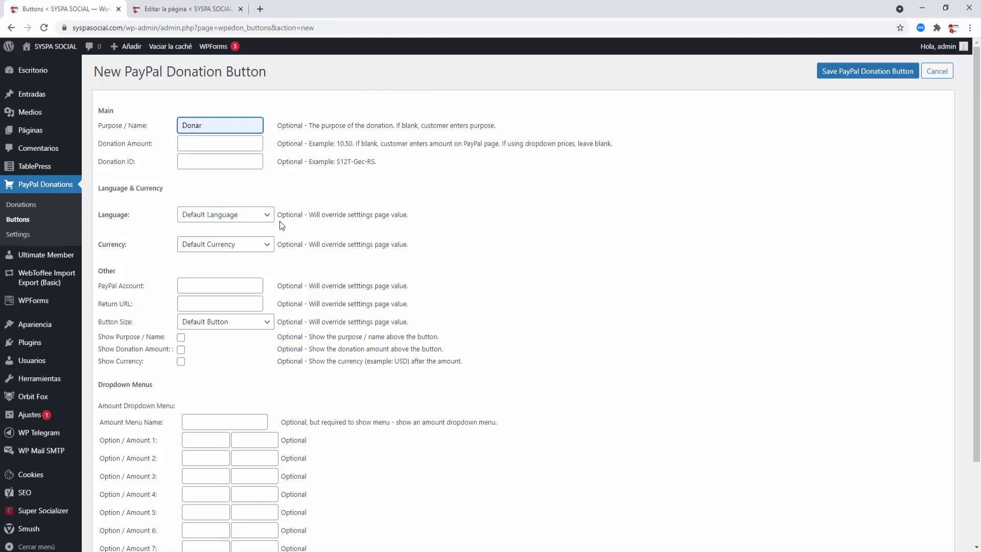
pyautogui.click(232, 220)
pyautogui.click(232, 220)
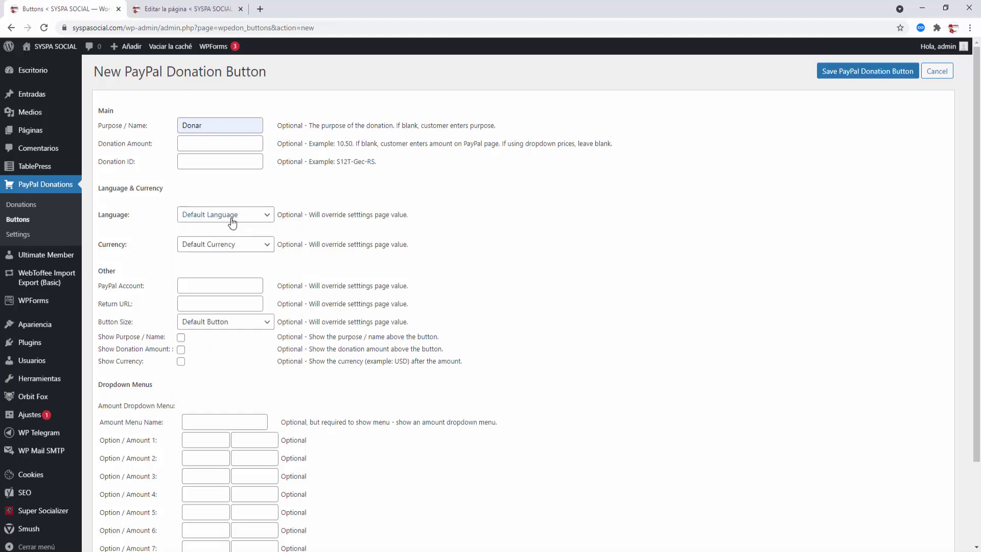
pyautogui.moveTo(406, 219); pyautogui.dragTo(305, 219)
pyautogui.click(306, 220)
# Step: Add the first dropdown option with label and amount 3.00
pyautogui.scroll(-1, 310, 256)
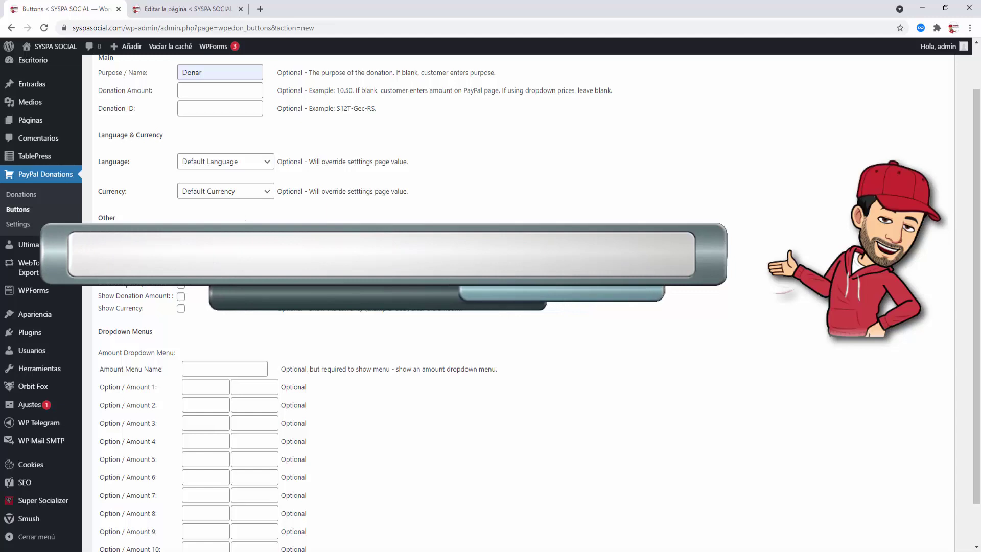
pyautogui.scroll(-1, 325, 292)
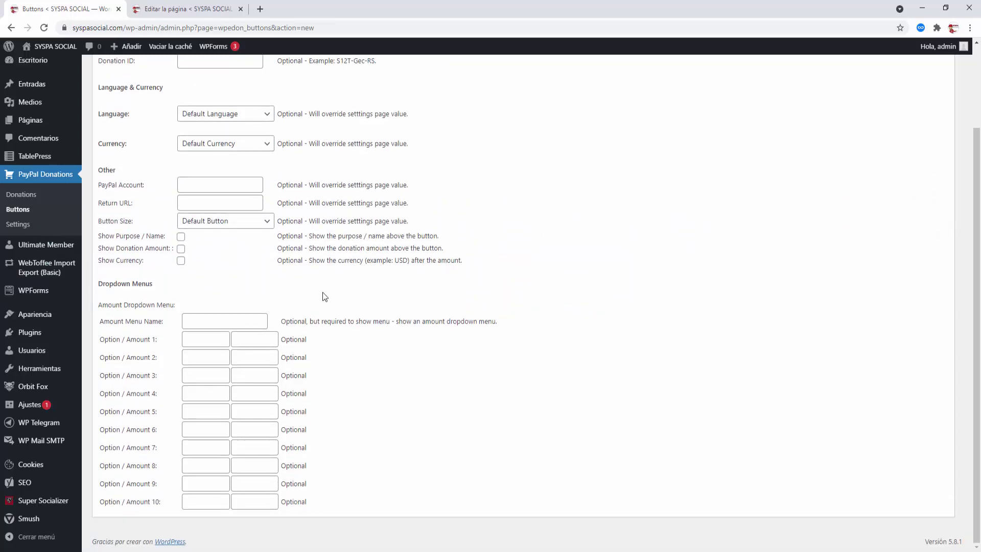
pyautogui.click(207, 339)
pyautogui.write('3')
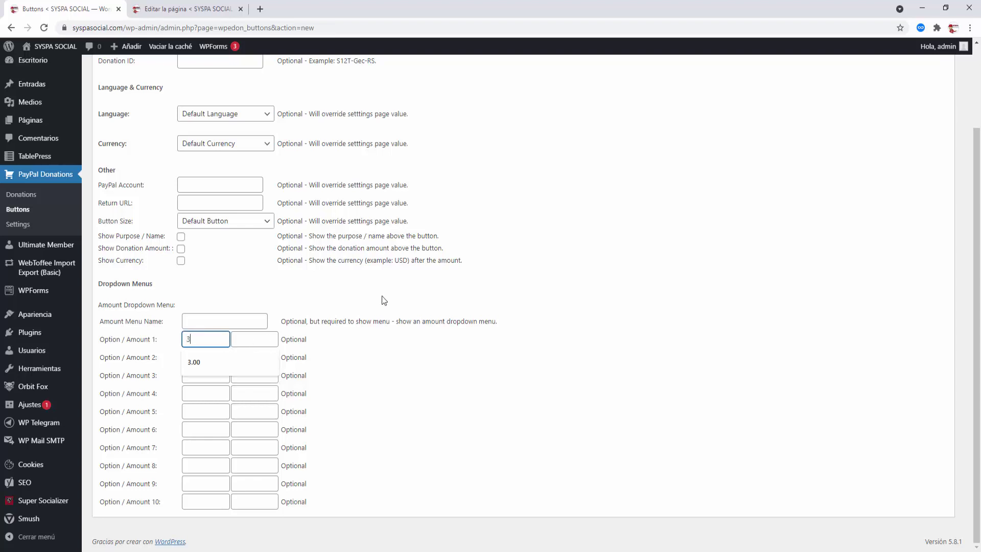
pyautogui.click(220, 360)
pyautogui.click(254, 339)
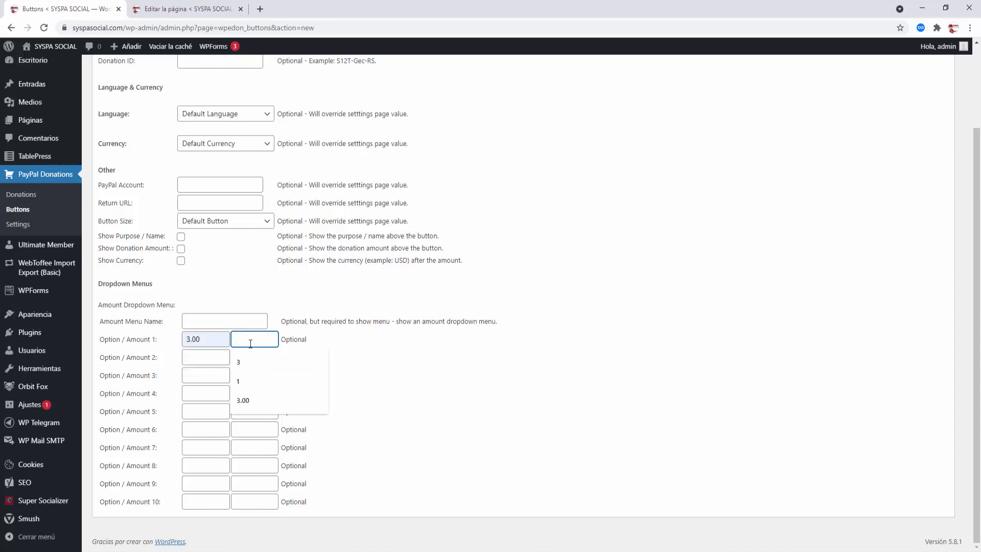
pyautogui.click(243, 361)
pyautogui.hotkey('shift', 'Tab')
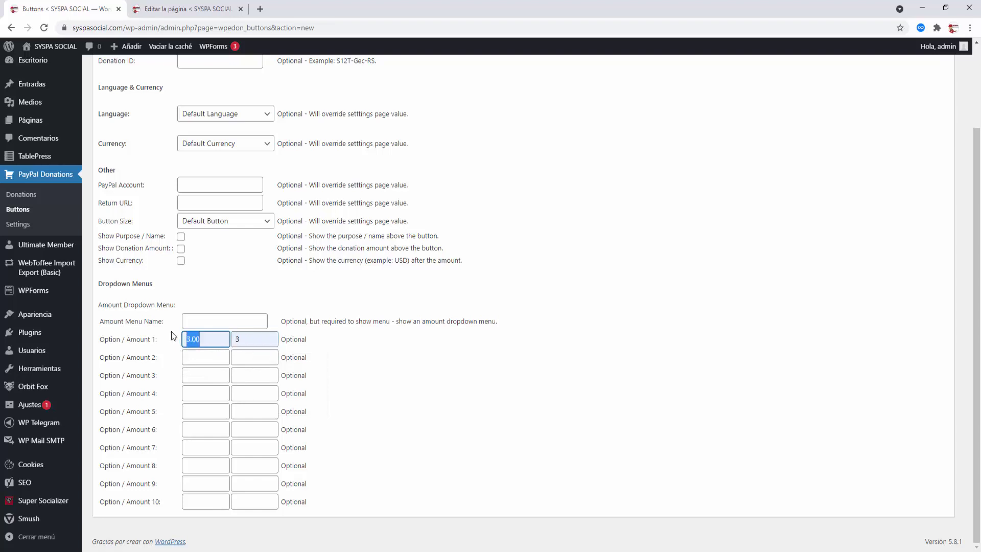
pyautogui.click(267, 345)
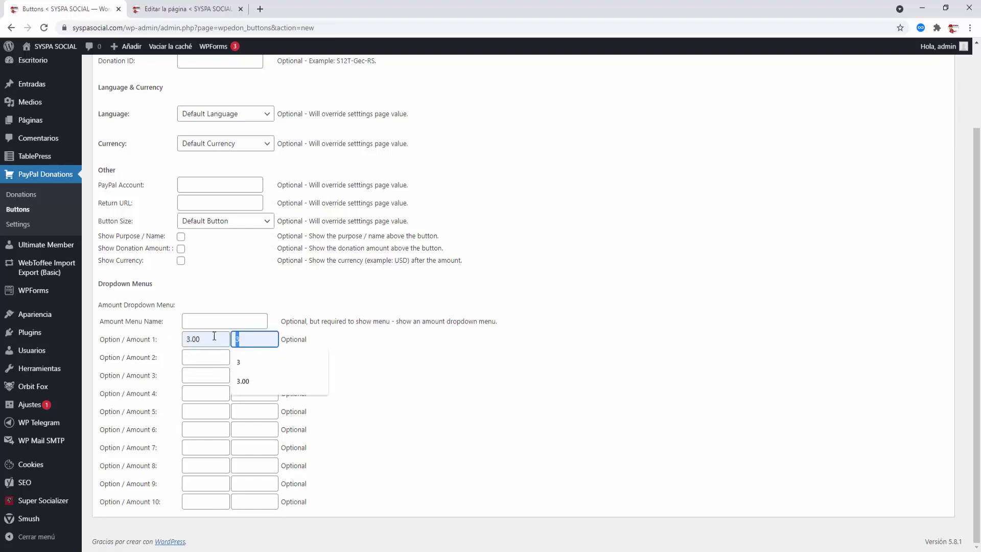
pyautogui.write('.00')
# Step: Add the second and third dropdown options, 10.00 and 20.00, with matching amounts
pyautogui.click(210, 360)
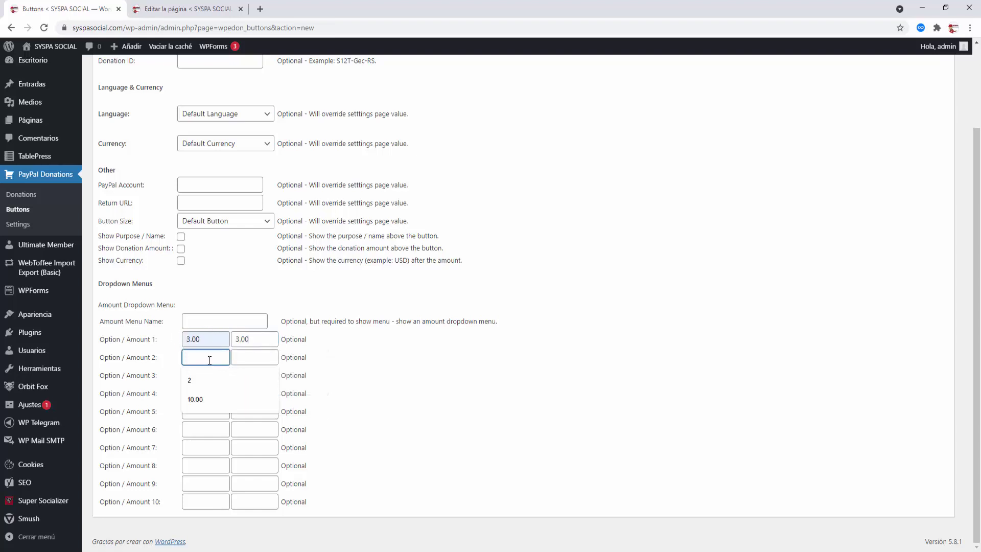
pyautogui.click(200, 402)
pyautogui.doubleClick(193, 353)
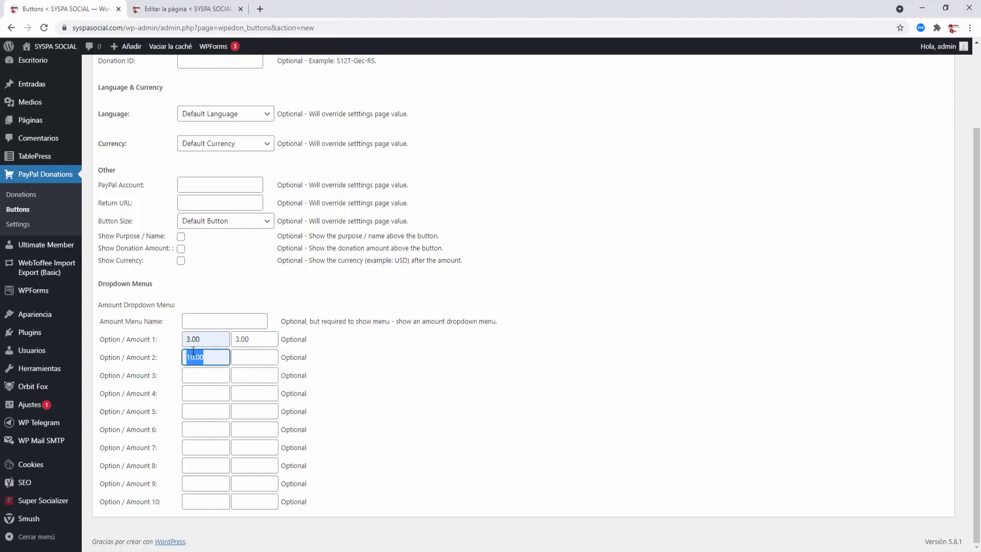
pyautogui.click(271, 357)
pyautogui.click(244, 415)
pyautogui.click(199, 375)
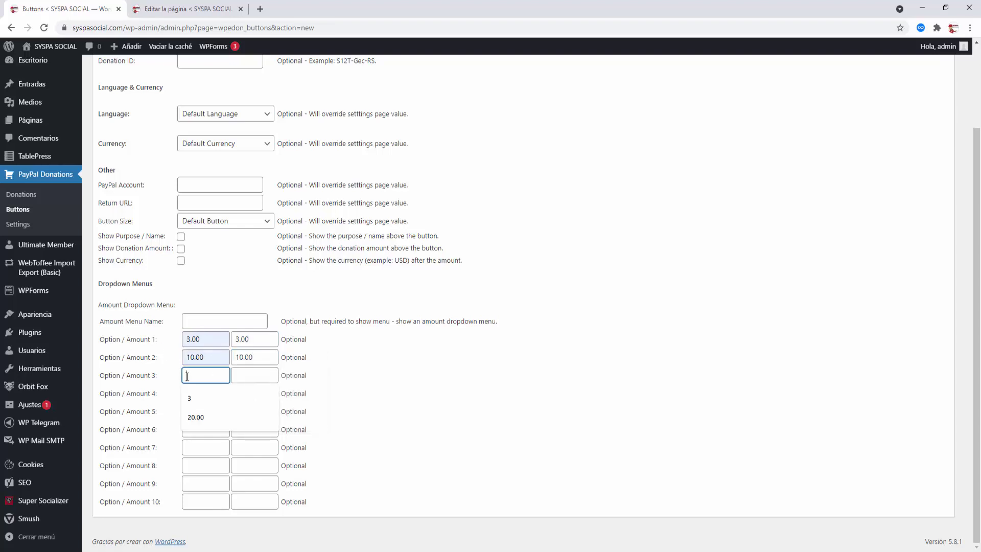
pyautogui.write('3')
pyautogui.click(195, 417)
pyautogui.moveTo(206, 376); pyautogui.dragTo(161, 369)
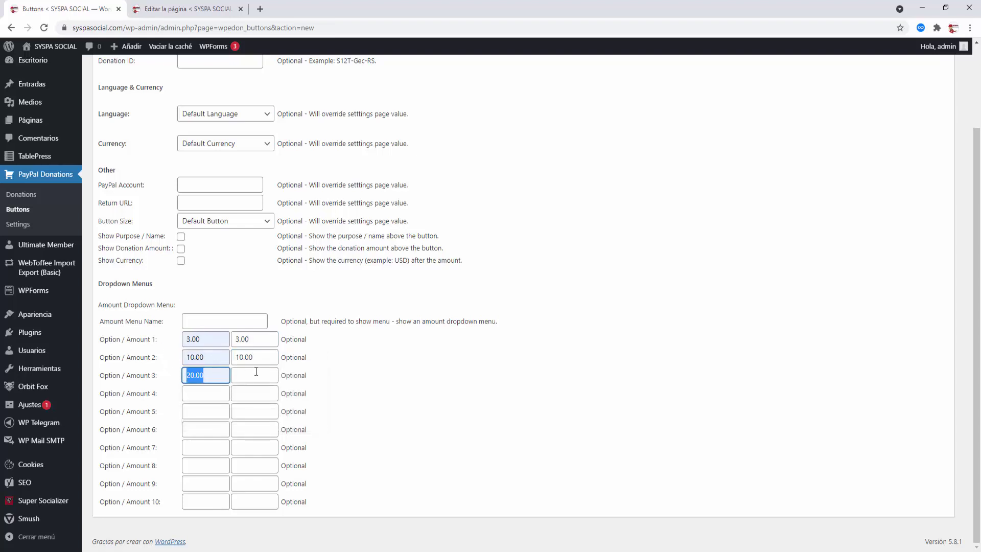
pyautogui.click(271, 378)
pyautogui.click(250, 415)
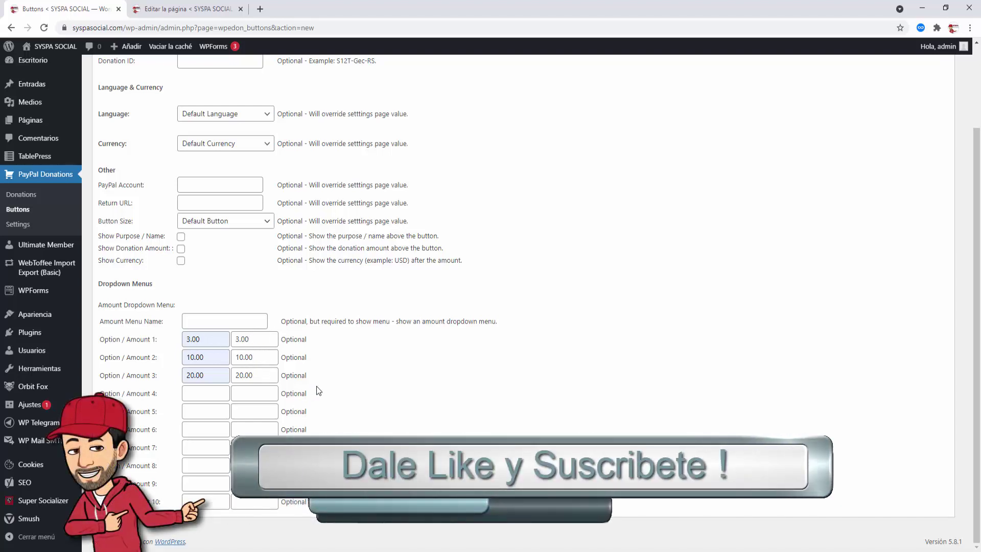
pyautogui.scroll(2, 431, 400)
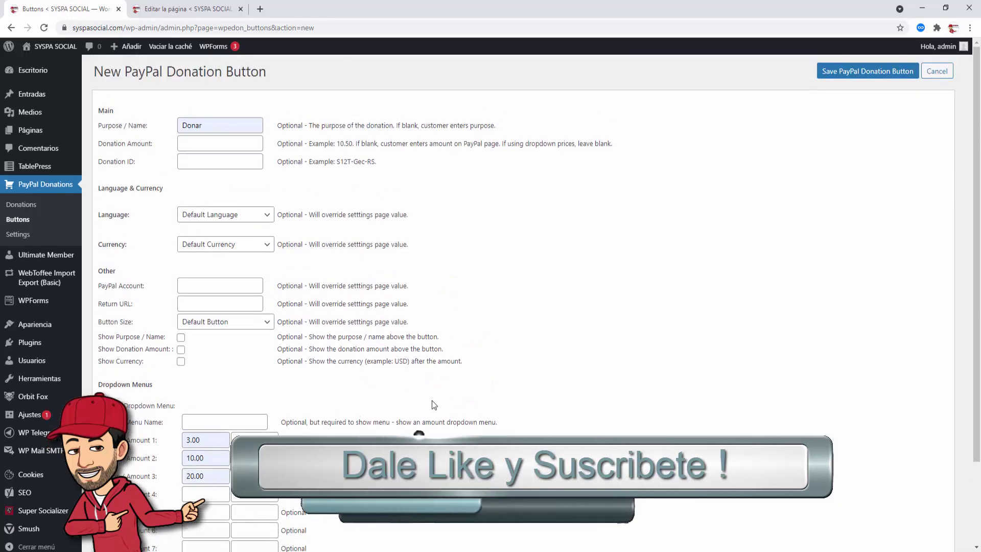
# Step: Save the Donar donation button and copy its shortcode [wpedon id=5087]
pyautogui.click(854, 75)
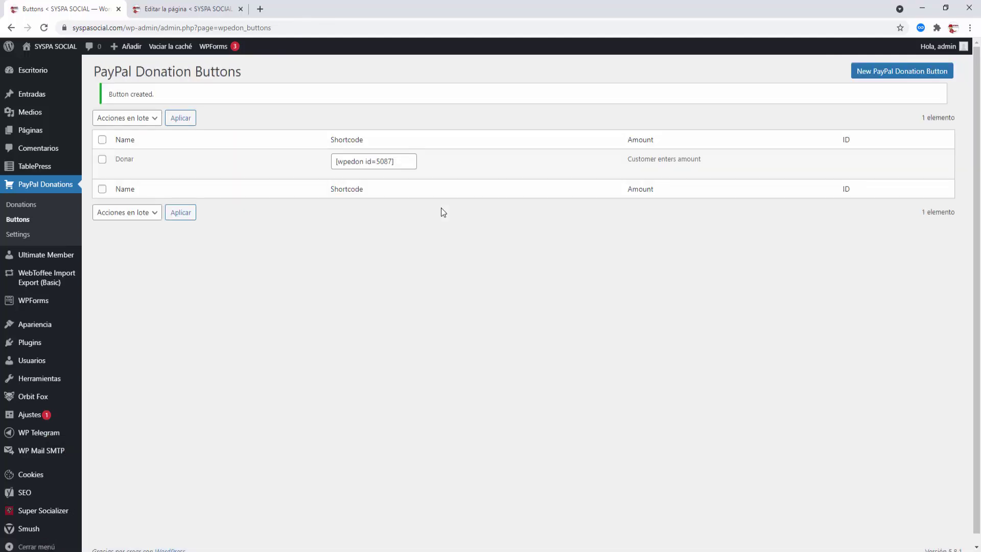
pyautogui.click(399, 161)
pyautogui.hotkey('ctrl', 'c')
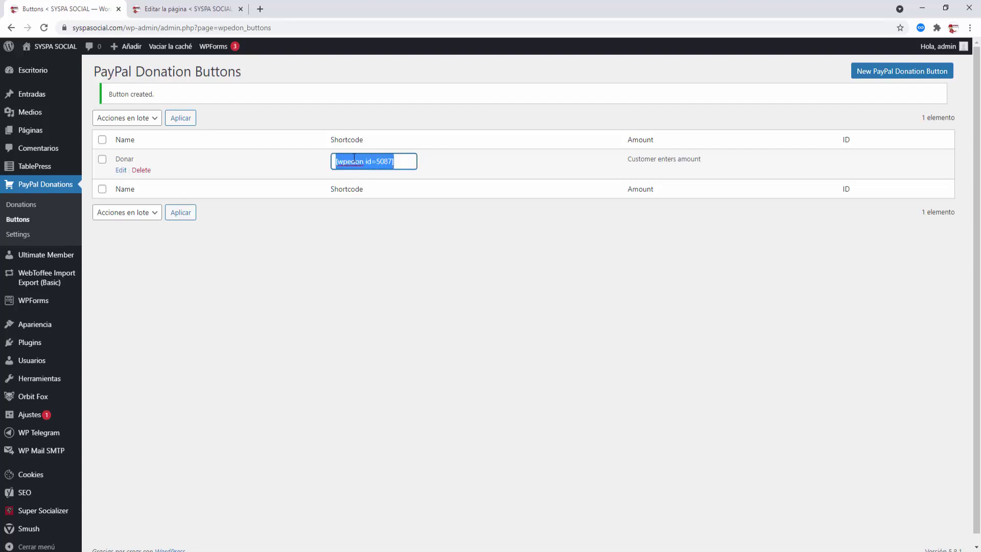
pyautogui.rightClick(360, 160)
pyautogui.click(388, 198)
# Step: Add a Shortcode block below the café buttons holding [wpedon id=5087]
pyautogui.click(186, 8)
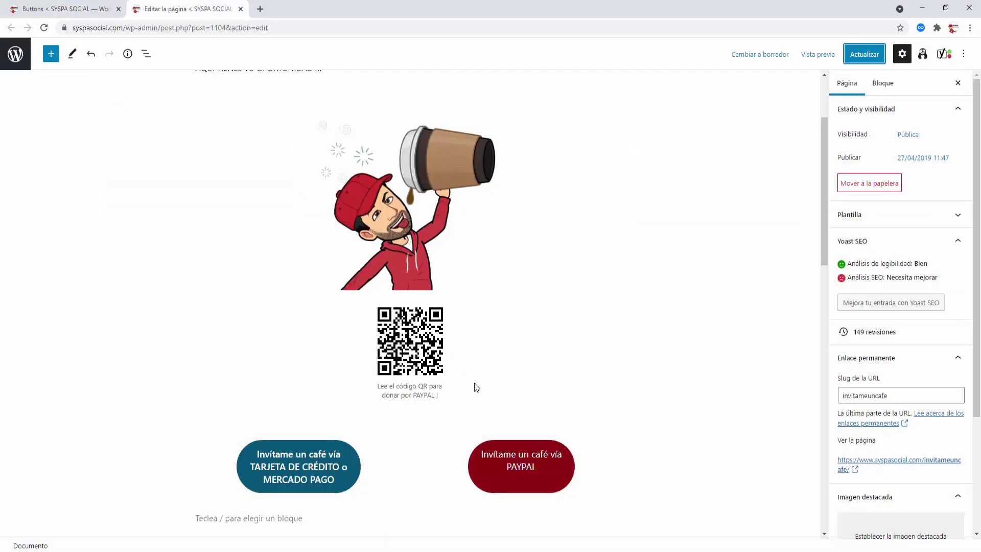
pyautogui.scroll(-2, 474, 382)
pyautogui.scroll(-1, 474, 382)
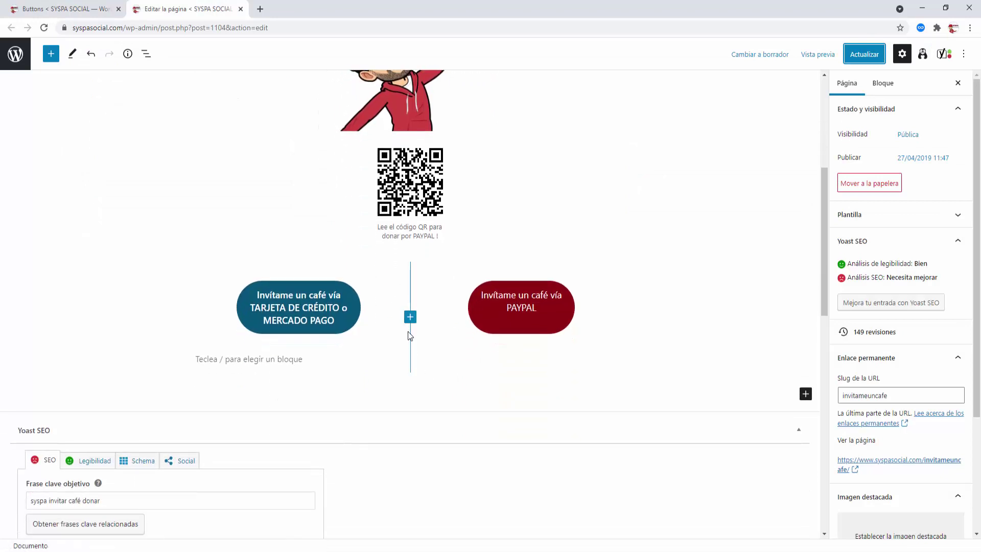
pyautogui.click(268, 360)
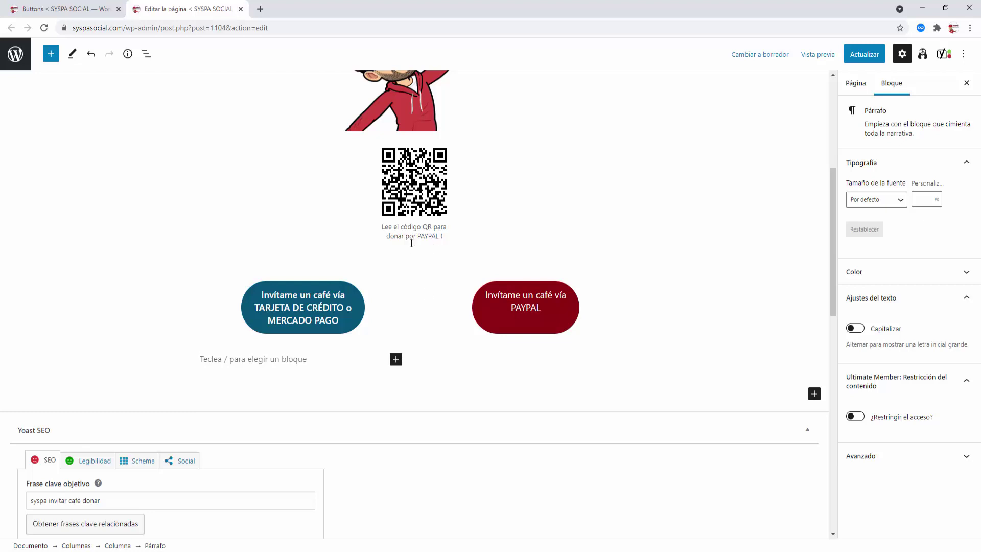
pyautogui.click(508, 399)
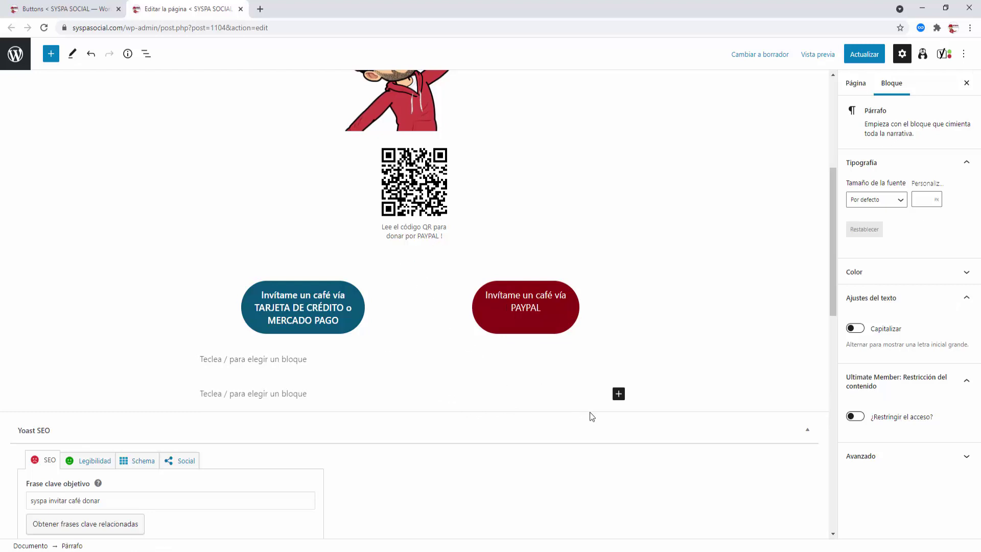
pyautogui.click(618, 394)
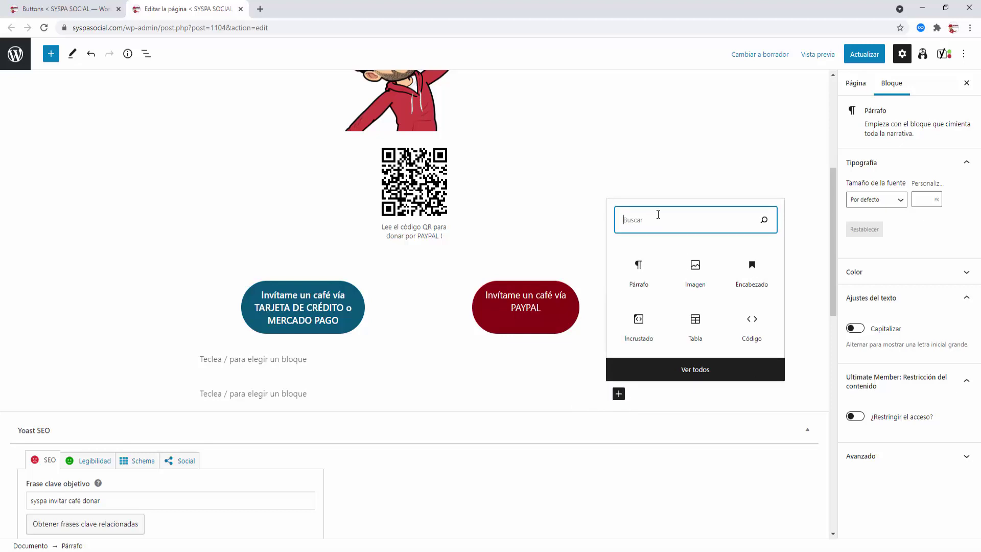
pyautogui.write('sh')
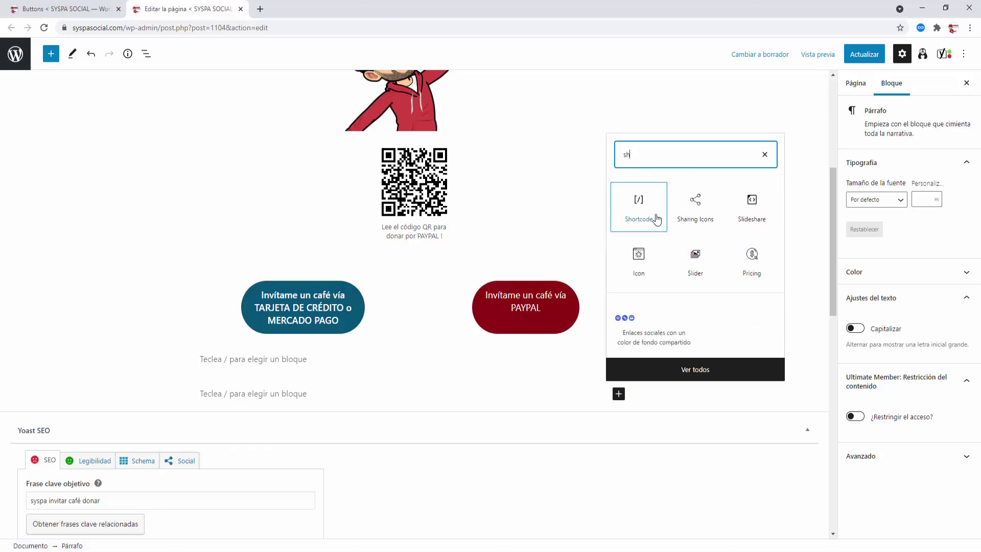
pyautogui.click(638, 205)
pyautogui.hotkey('ctrl', 'v')
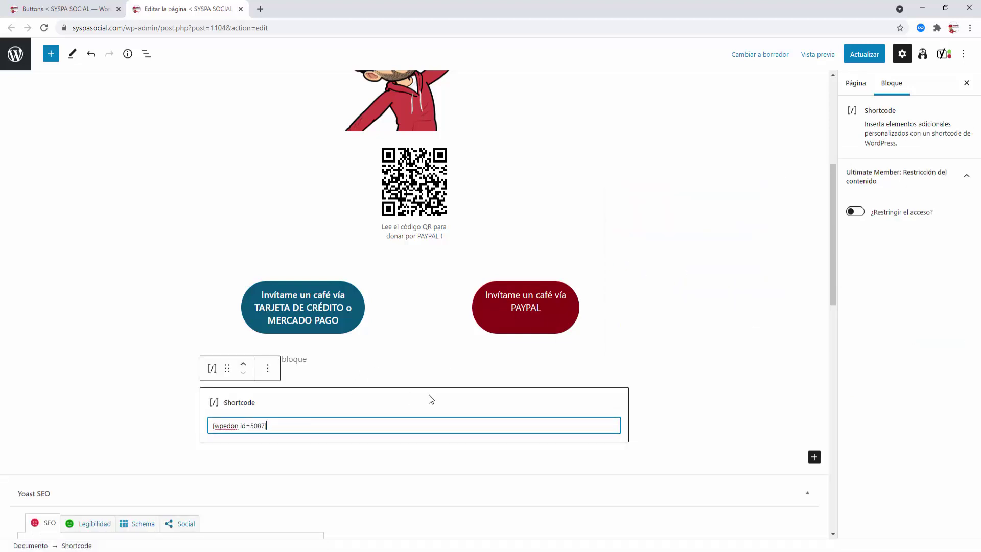
# Step: Update the page, test the live Donate button through PayPal's reCAPTCHA, then close the PayPal tab
pyautogui.click(863, 54)
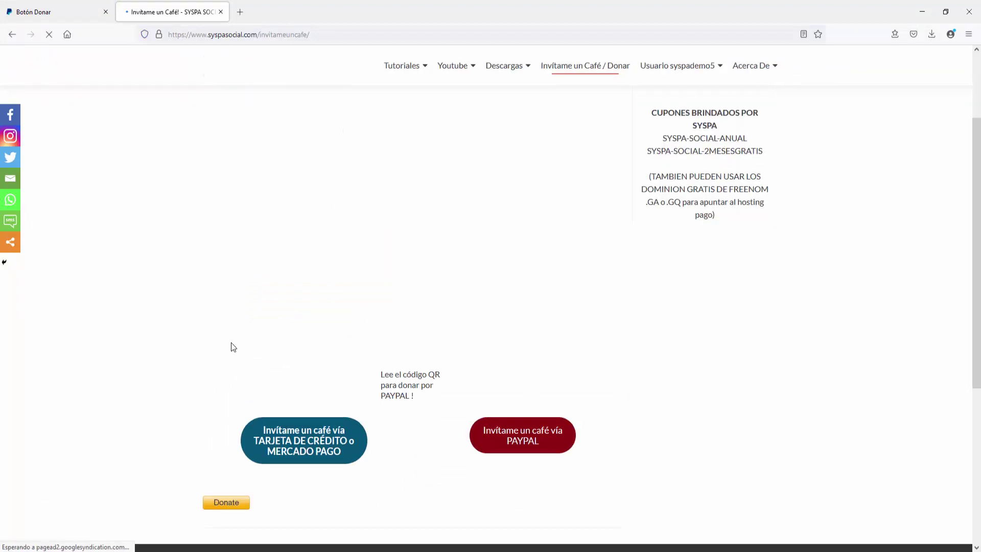
pyautogui.scroll(-3, 230, 343)
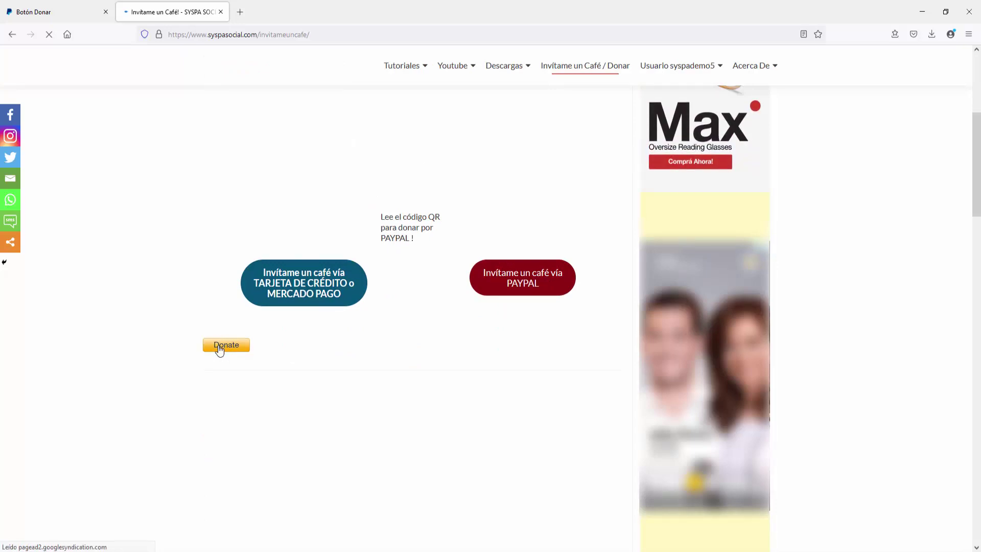
pyautogui.click(218, 346)
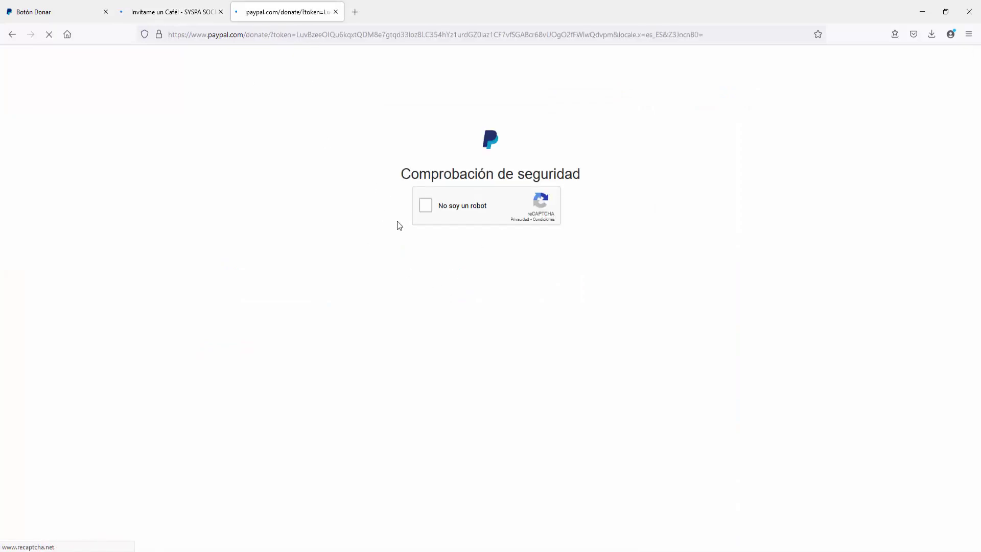
pyautogui.click(427, 205)
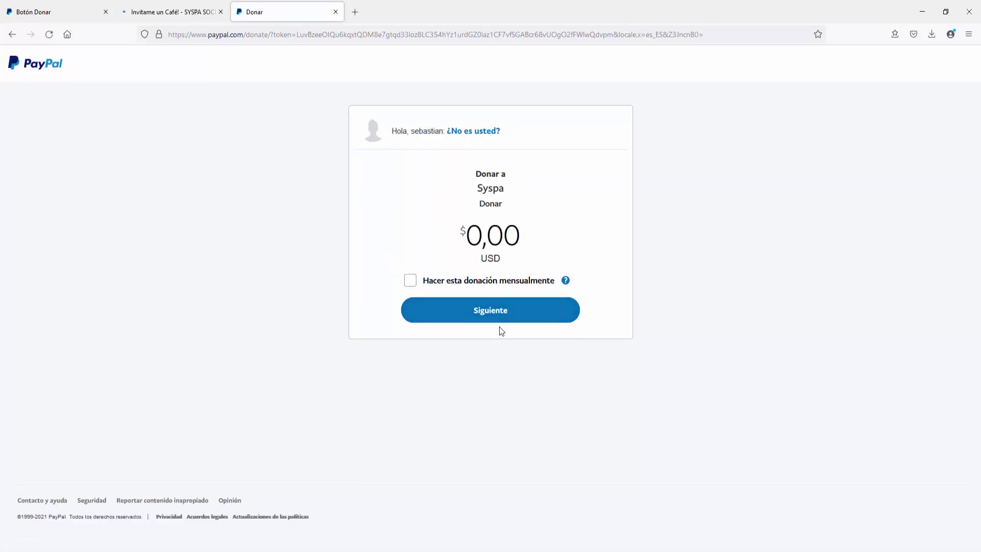
pyautogui.click(335, 12)
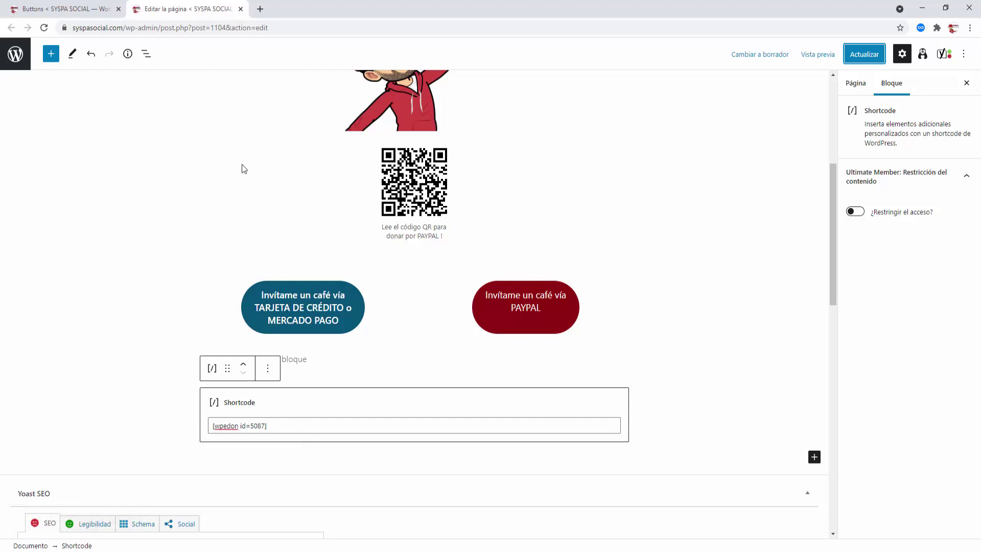
# Step: Set the Donar button's Amount Menu Name to 'Monto', save it, and reload the live café page
pyautogui.click(88, 14)
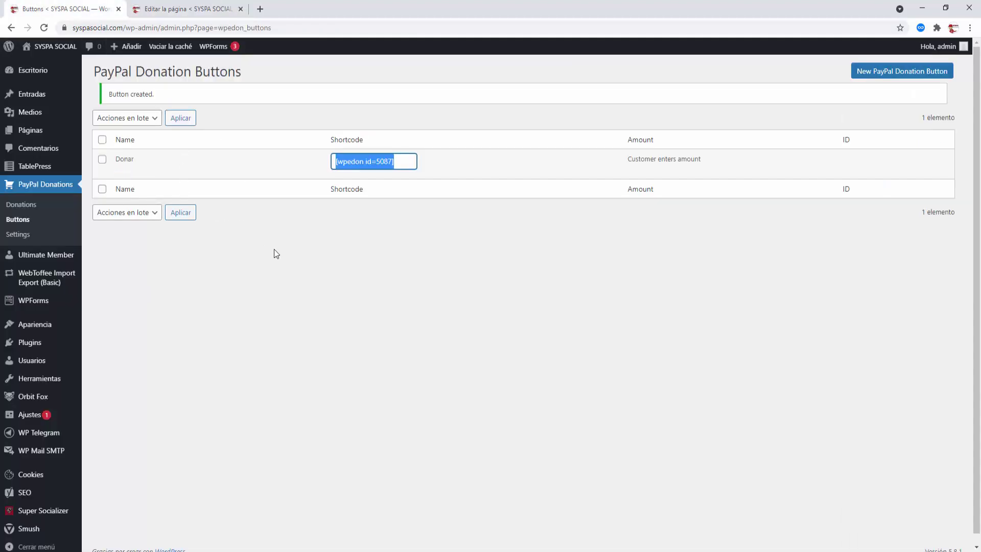
pyautogui.click(125, 170)
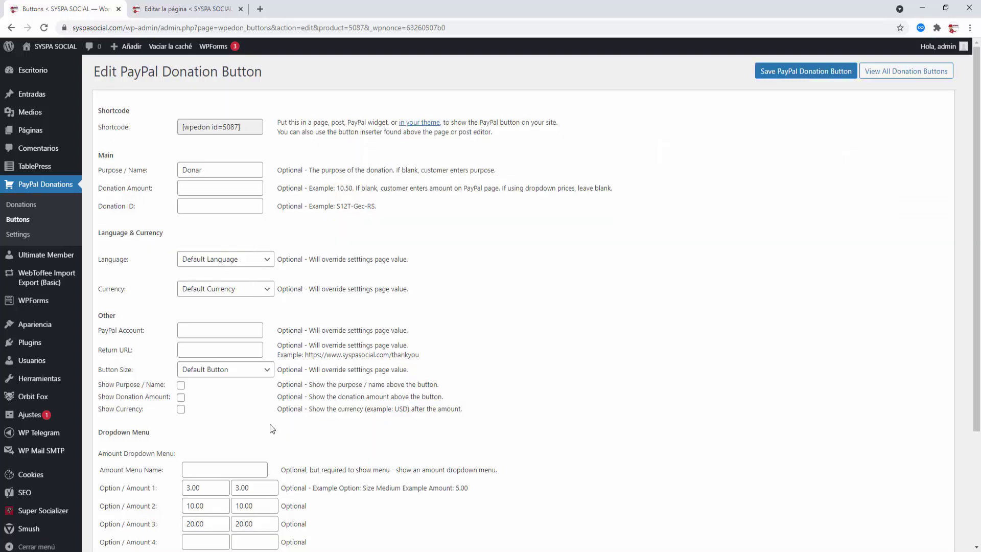
pyautogui.click(202, 468)
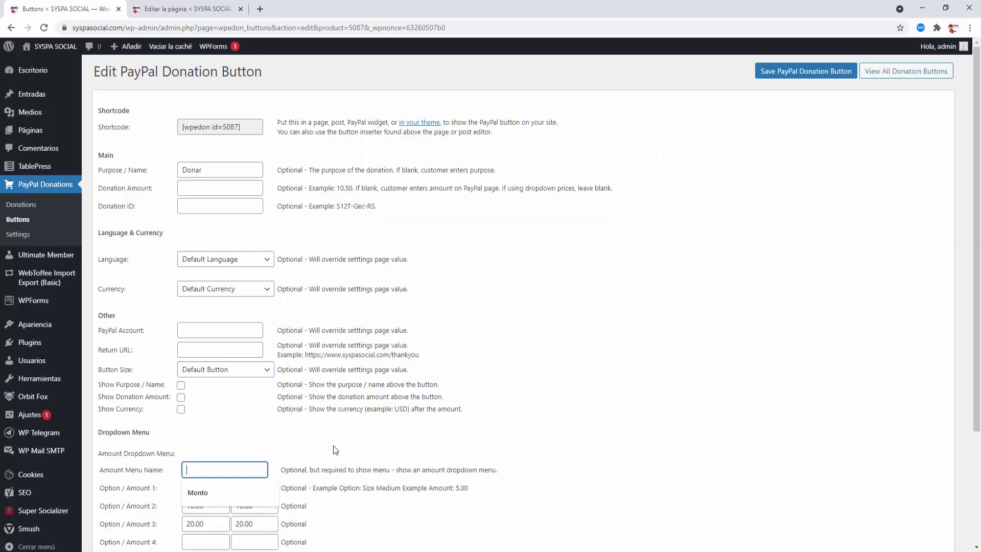
pyautogui.click(207, 494)
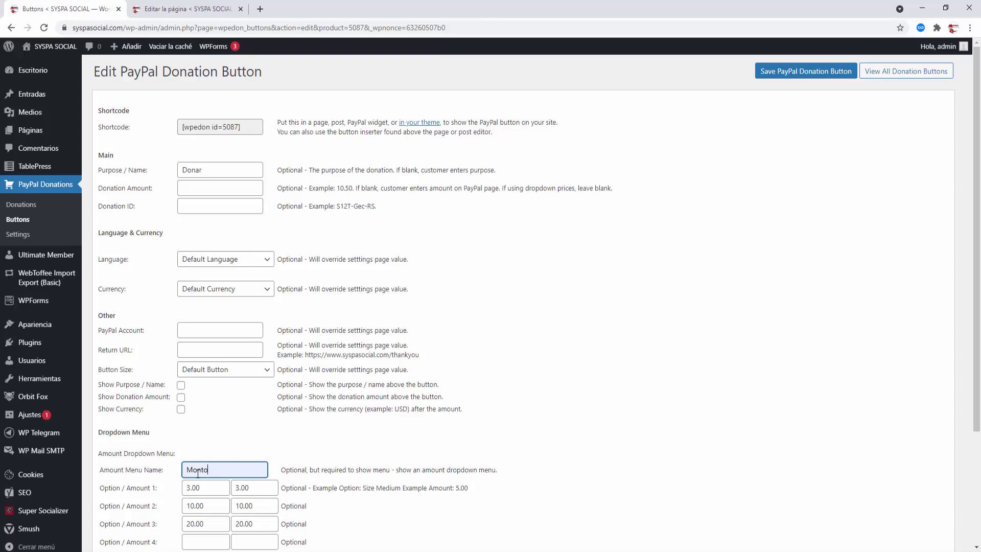
pyautogui.scroll(-3, 712, 245)
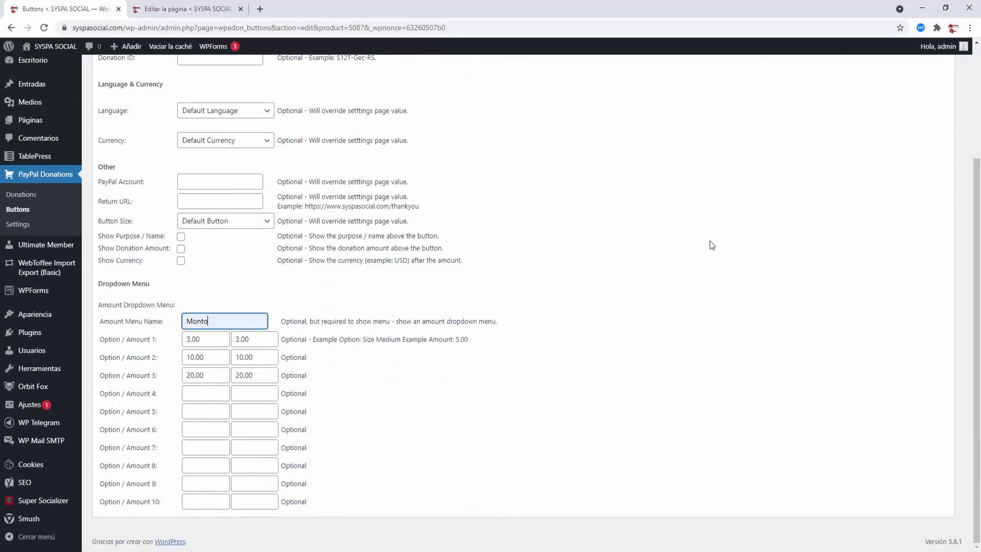
pyautogui.scroll(3, 715, 243)
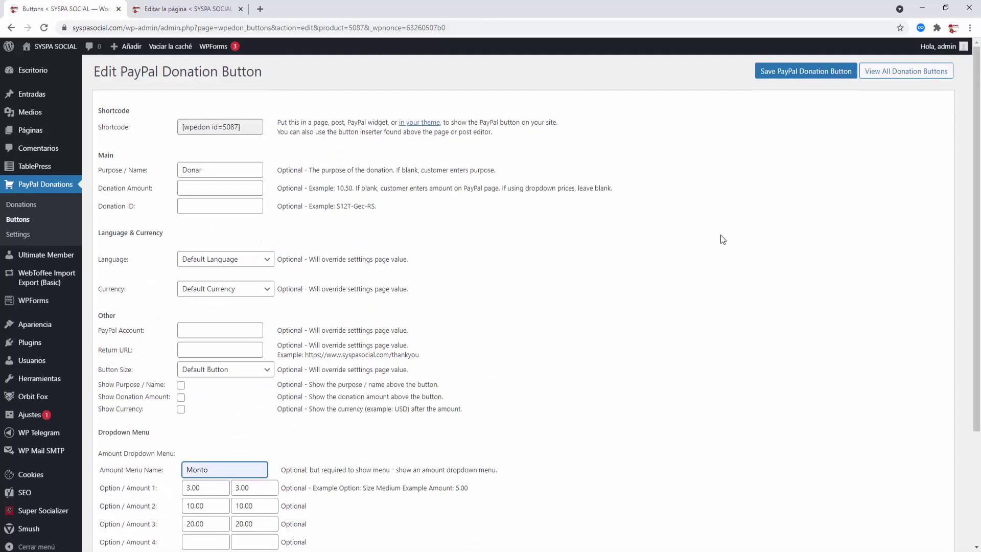
pyautogui.click(785, 77)
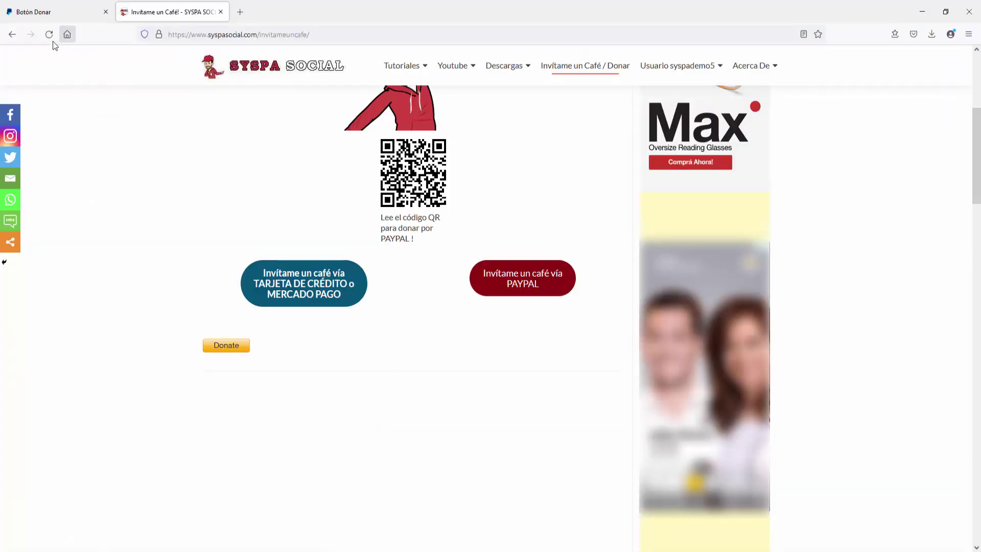
pyautogui.click(53, 41)
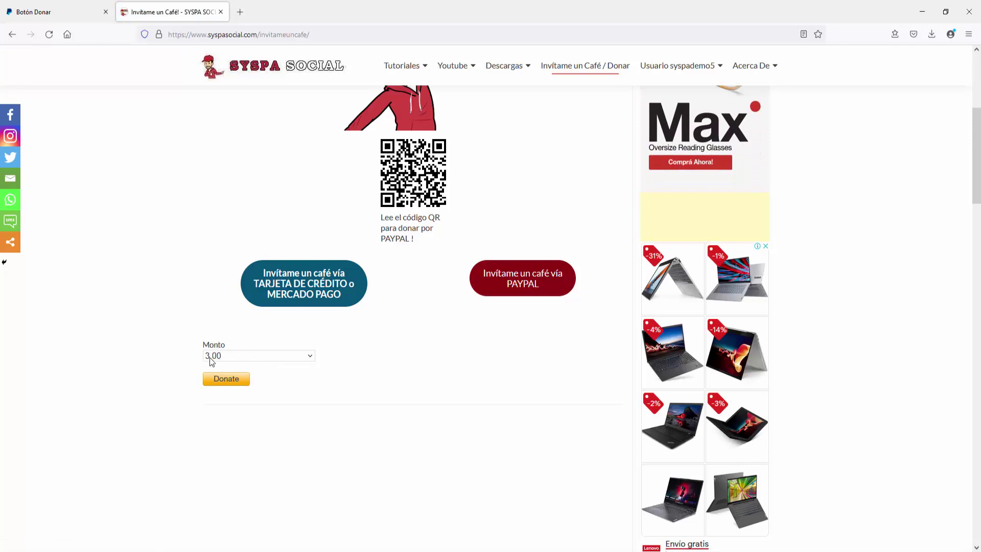
# Step: Check the Monto amount list, leaving 3.00 selected, and test the red PayPal café button
pyautogui.click(310, 356)
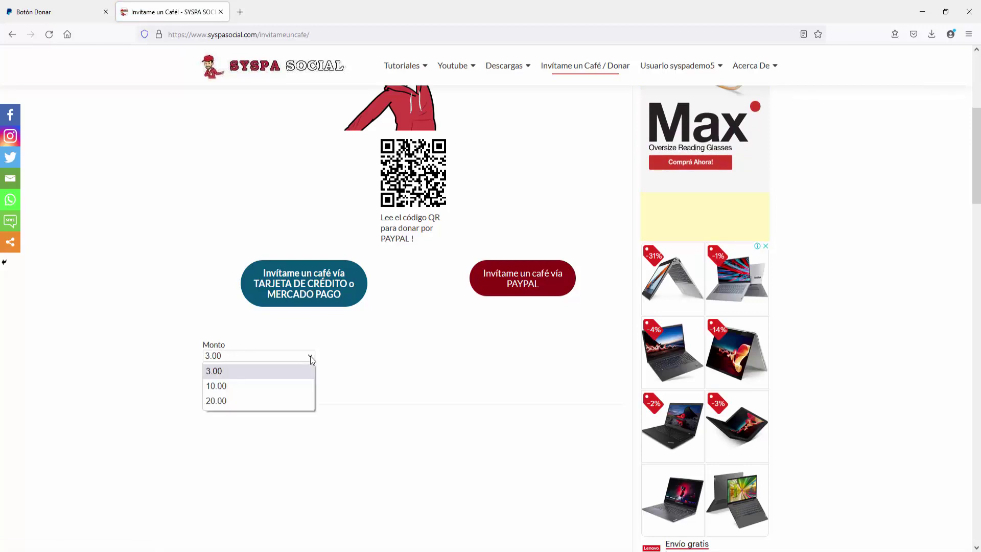
pyautogui.click(312, 355)
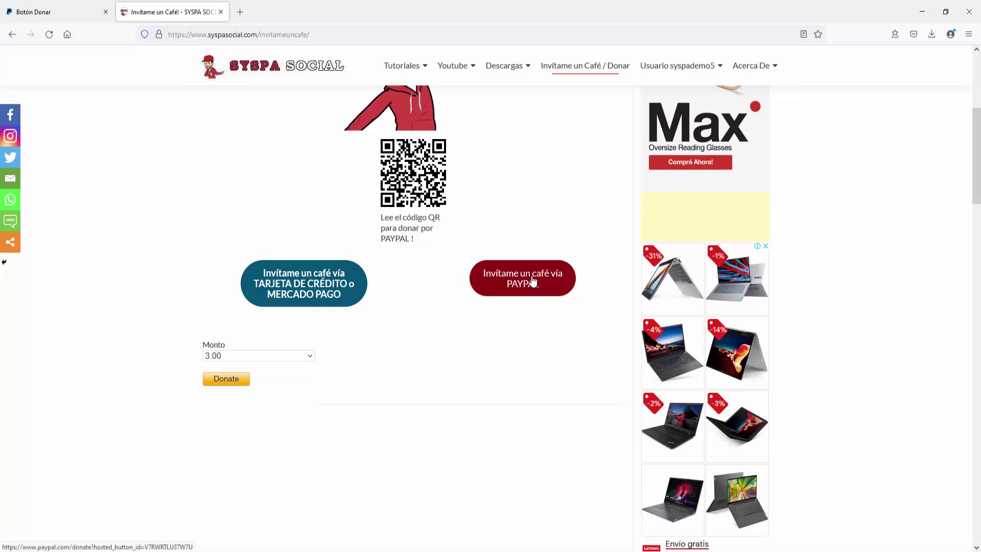
pyautogui.click(524, 280)
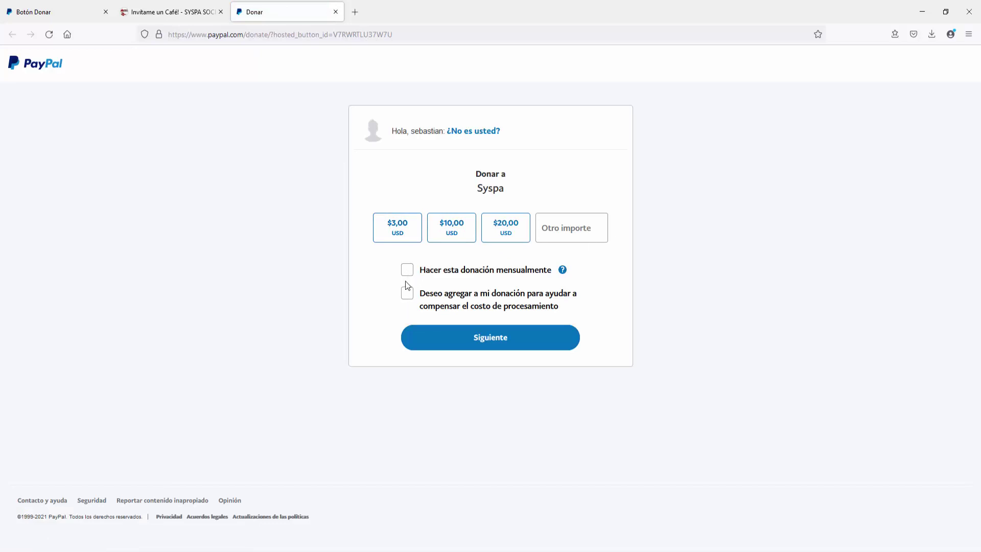
pyautogui.click(190, 16)
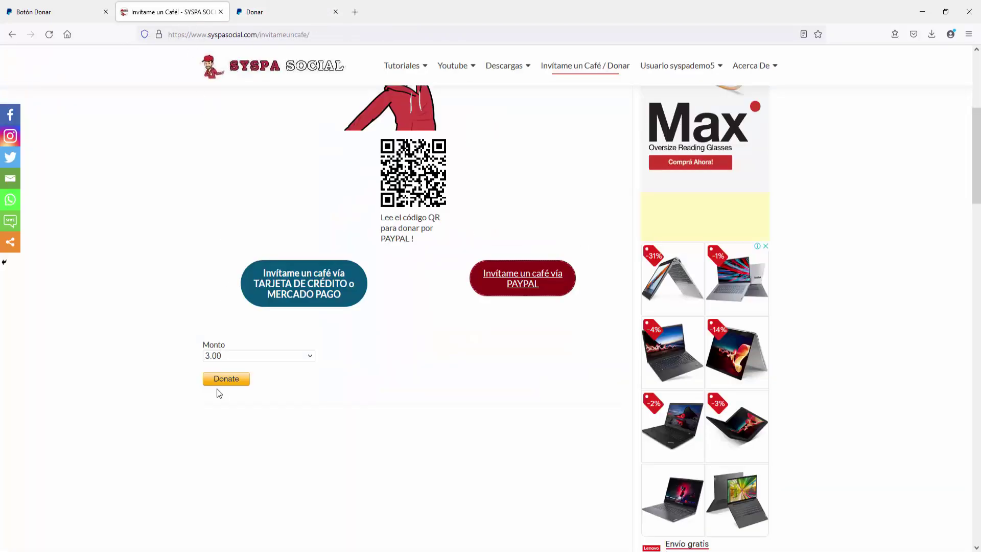
# Step: Pick 10.00 in Monto, confirm PayPal offers a 10,00 USD donation, then close the PayPal tabs
pyautogui.click(313, 360)
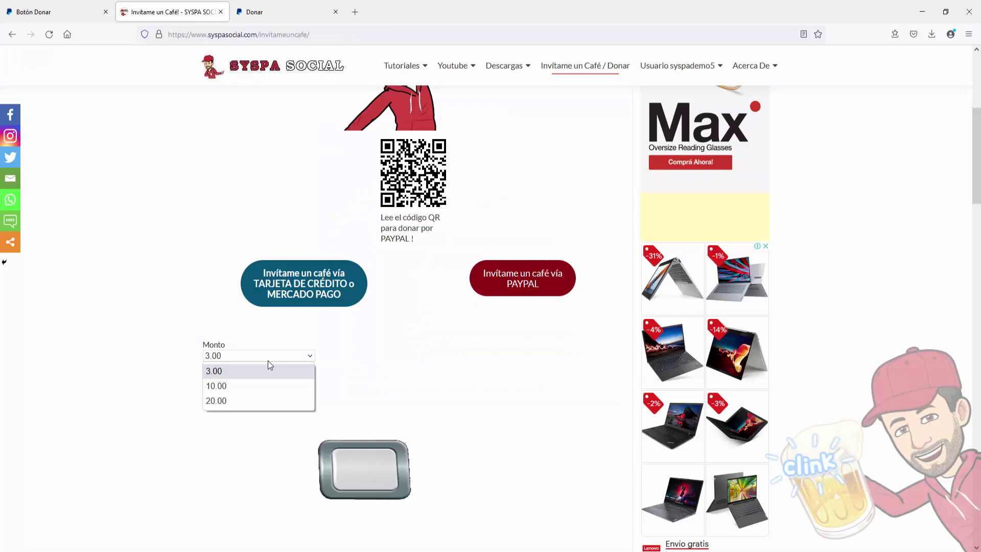
pyautogui.click(221, 385)
pyautogui.click(226, 379)
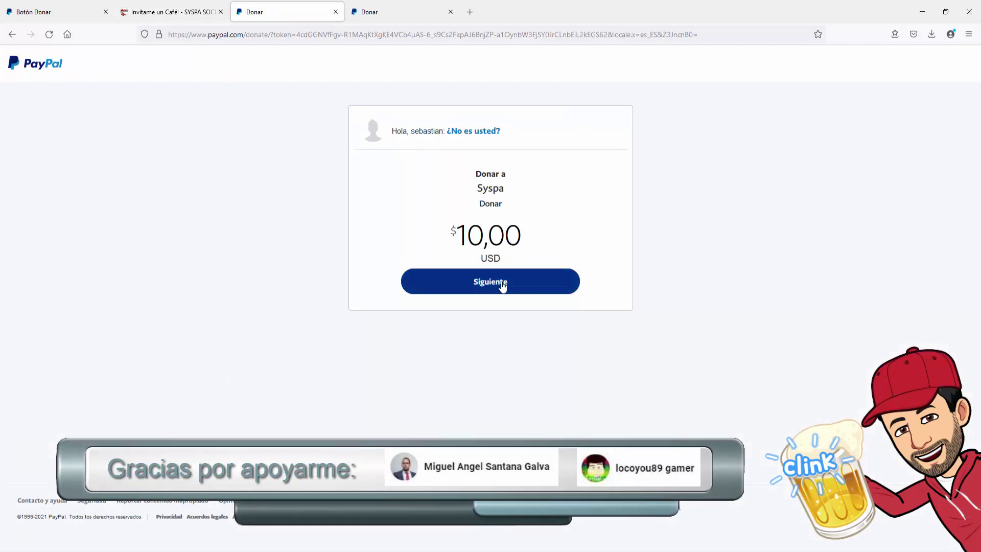
pyautogui.click(335, 14)
pyautogui.click(336, 13)
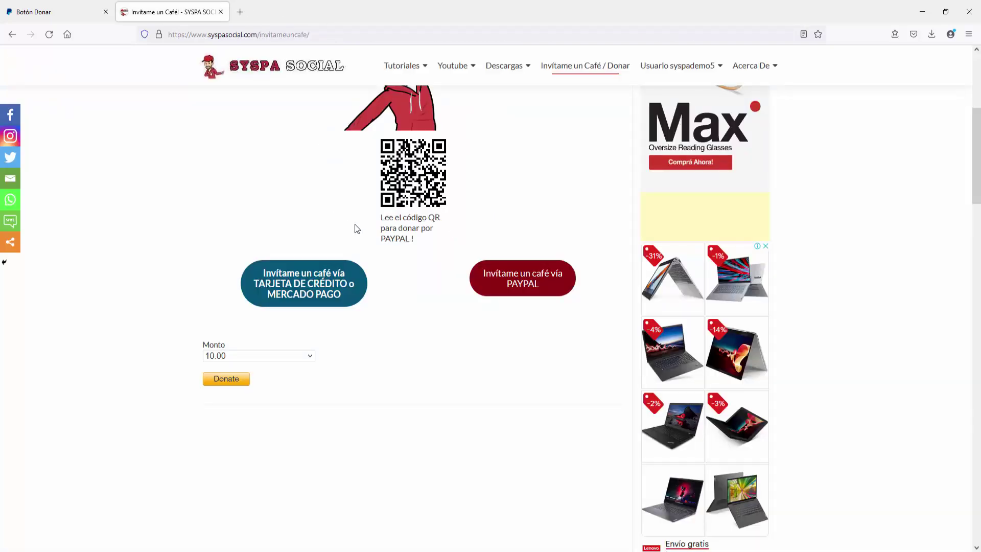